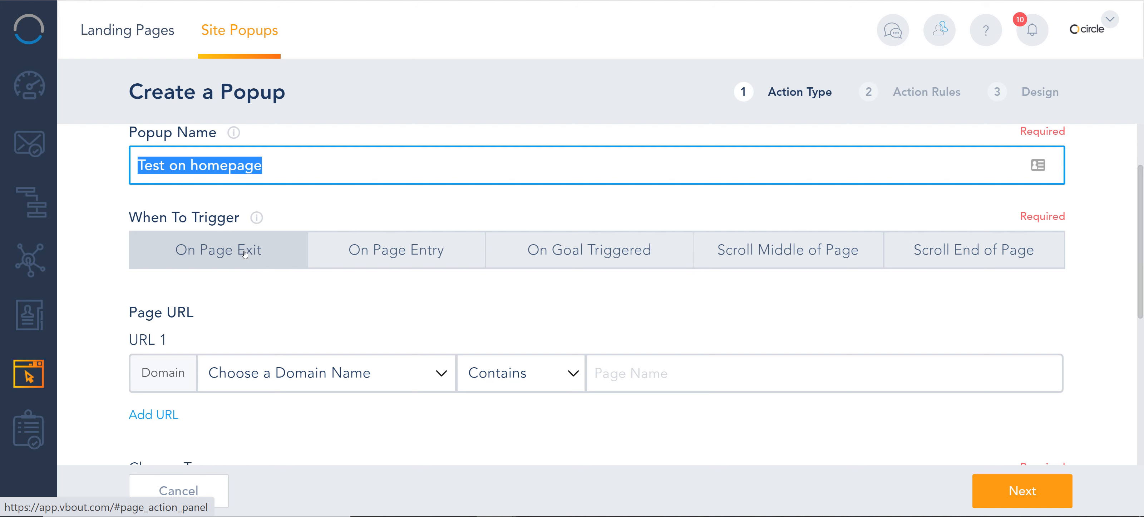
Try the On Page Entry, On Goal Triggered, Scroll Middle of Page and Scroll End of Page triggers for the popup.
{"action": "left_click", "coordinate": [411, 259]}
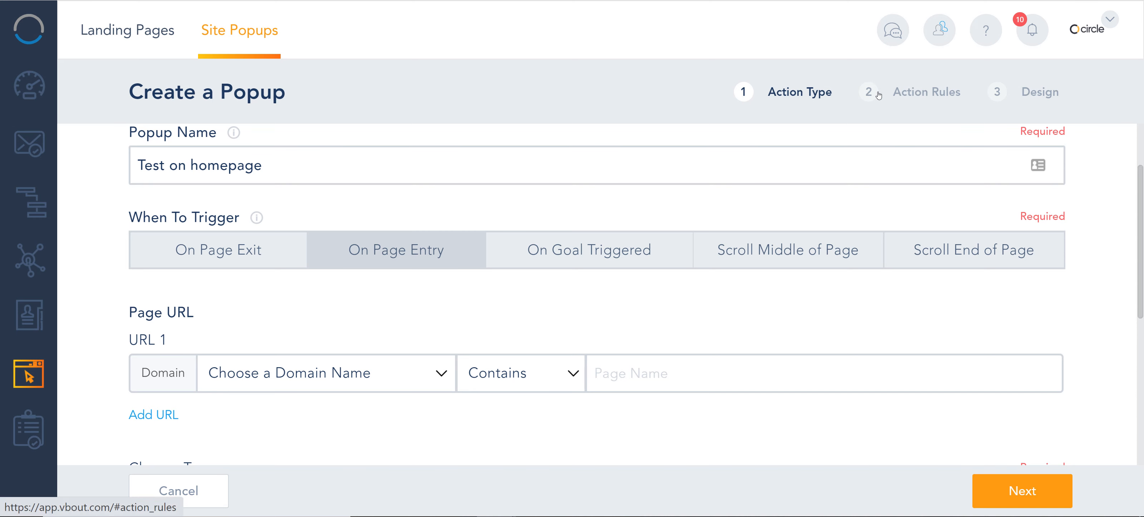
{"action": "left_click", "coordinate": [542, 260]}
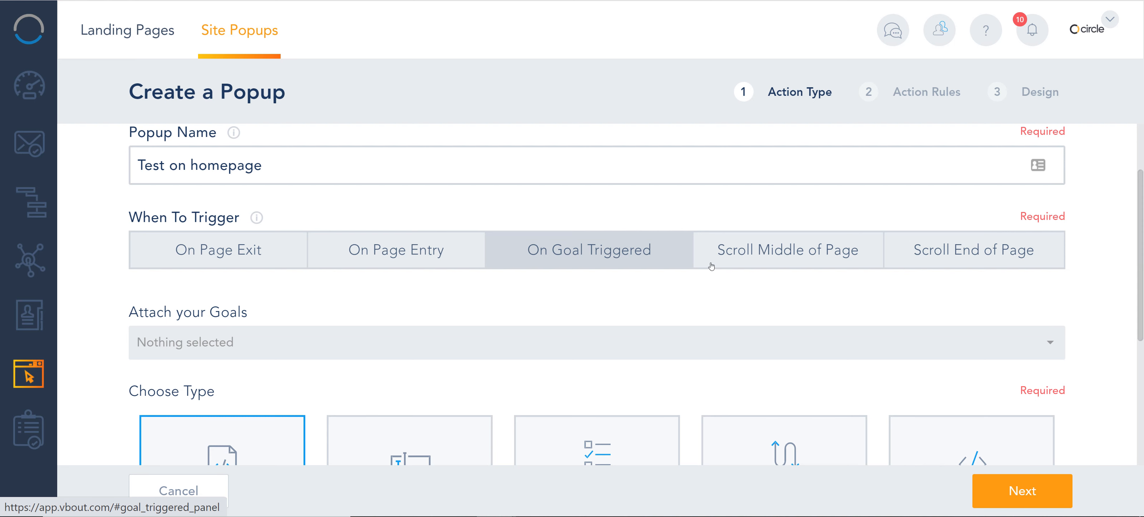
{"action": "left_click", "coordinate": [775, 252]}
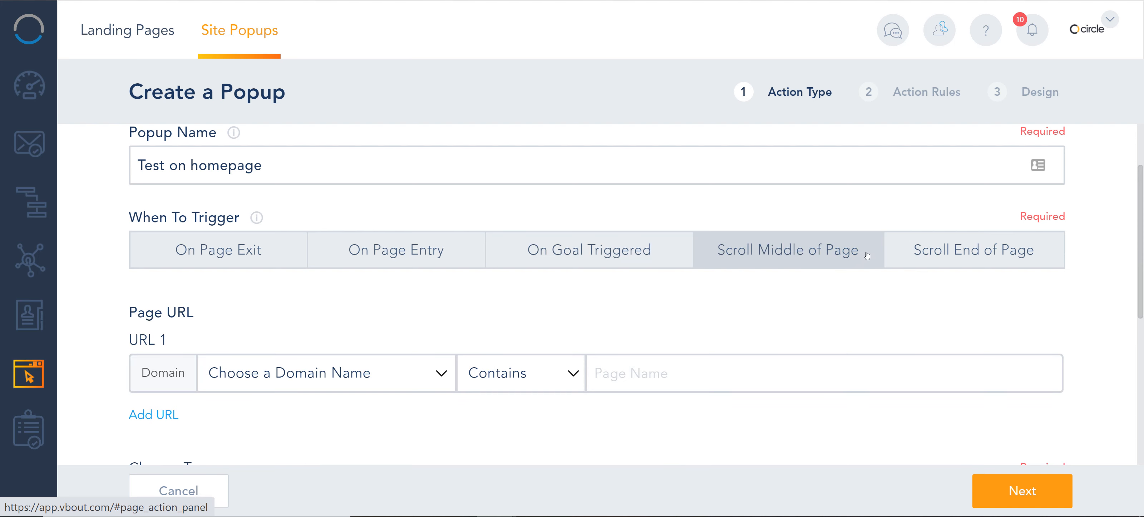
{"action": "scroll", "coordinate": [969, 167], "scroll_direction": "down", "scroll_amount": 3}
{"action": "scroll", "coordinate": [969, 166], "scroll_direction": "up", "scroll_amount": 5}
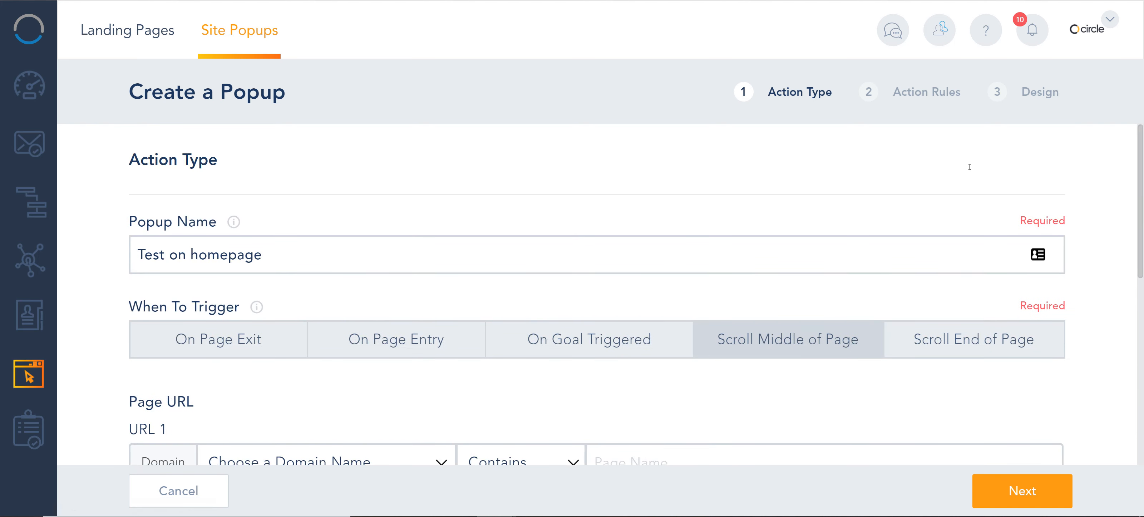
{"action": "left_click_drag", "start_coordinate": [1138, 229], "coordinate": [1137, 279]}
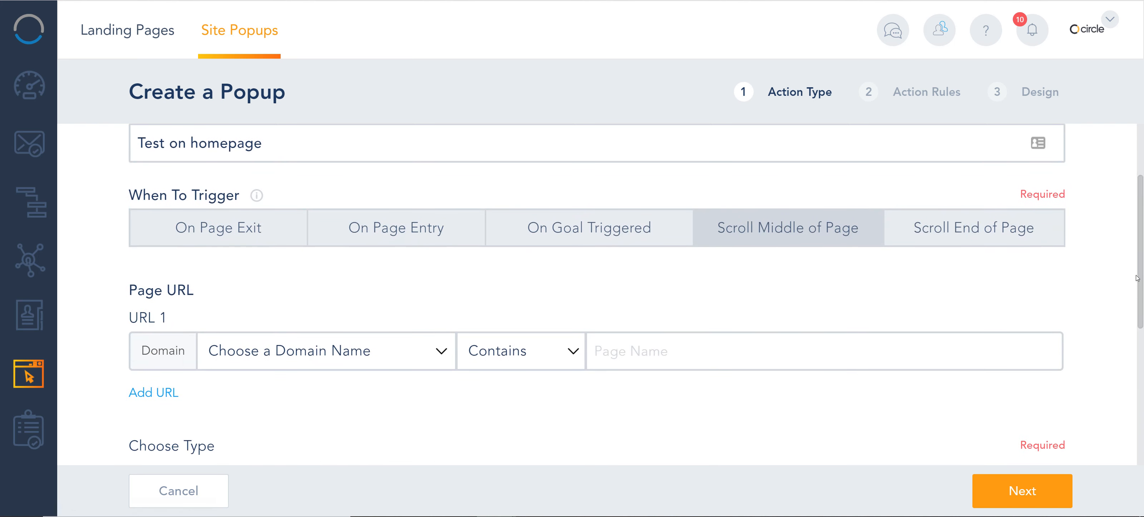
{"action": "left_click", "coordinate": [975, 241]}
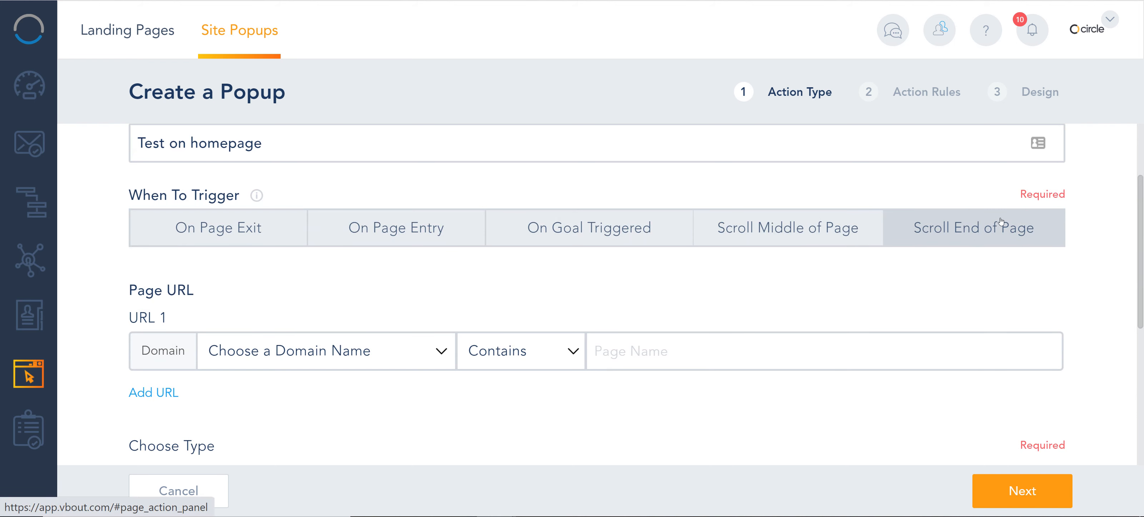
{"action": "scroll", "coordinate": [1001, 222], "scroll_direction": "down", "scroll_amount": 5}
{"action": "scroll", "coordinate": [1032, 205], "scroll_direction": "up", "scroll_amount": 7}
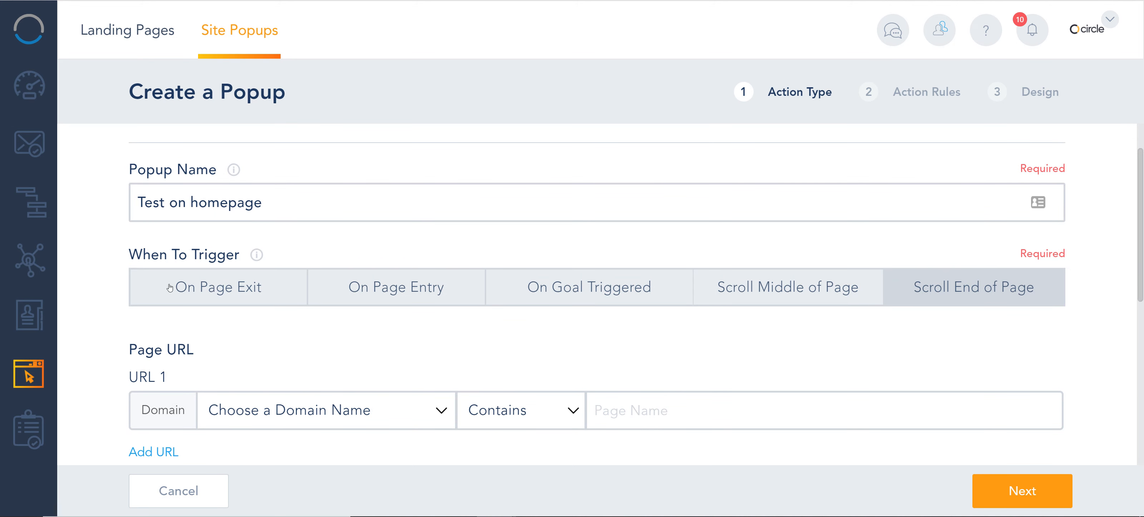
{"action": "left_click", "coordinate": [396, 293]}
{"action": "scroll", "coordinate": [399, 311], "scroll_direction": "down", "scroll_amount": 4}
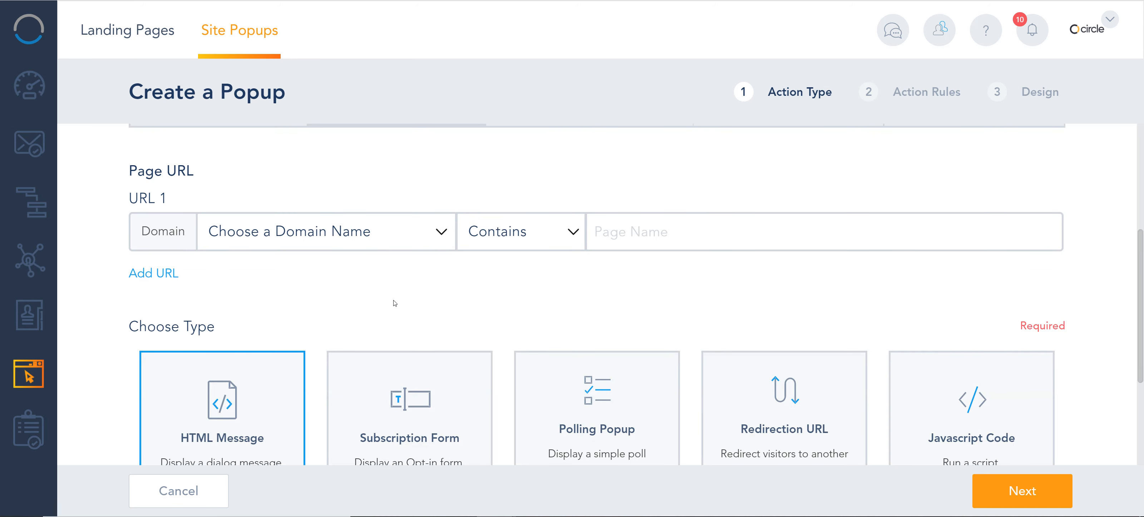
{"action": "left_click", "coordinate": [397, 232]}
{"action": "left_click", "coordinate": [422, 293]}
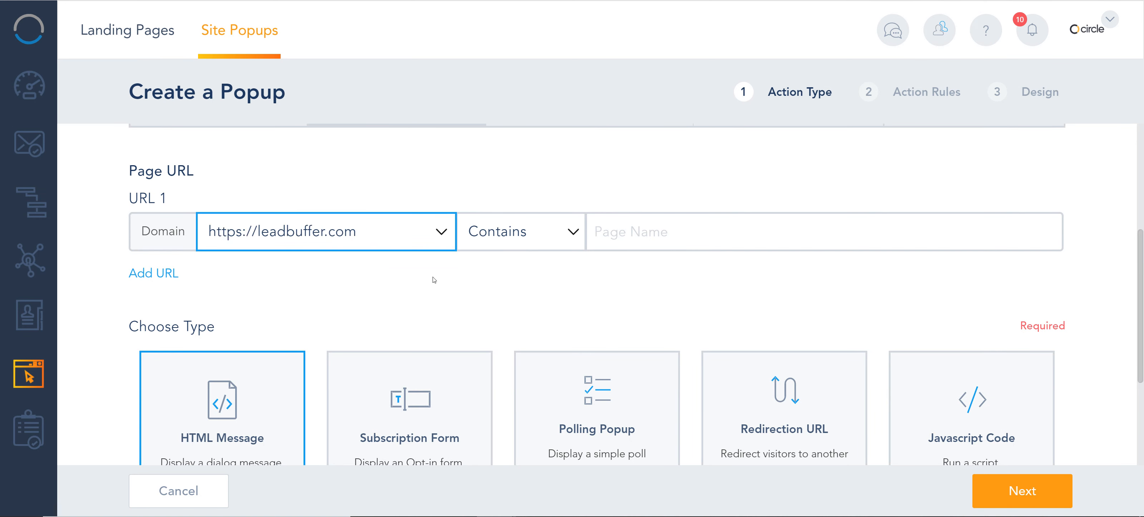
Keep Contains as the match condition for URL 1 and enter / as its page name.
{"action": "left_click", "coordinate": [519, 240]}
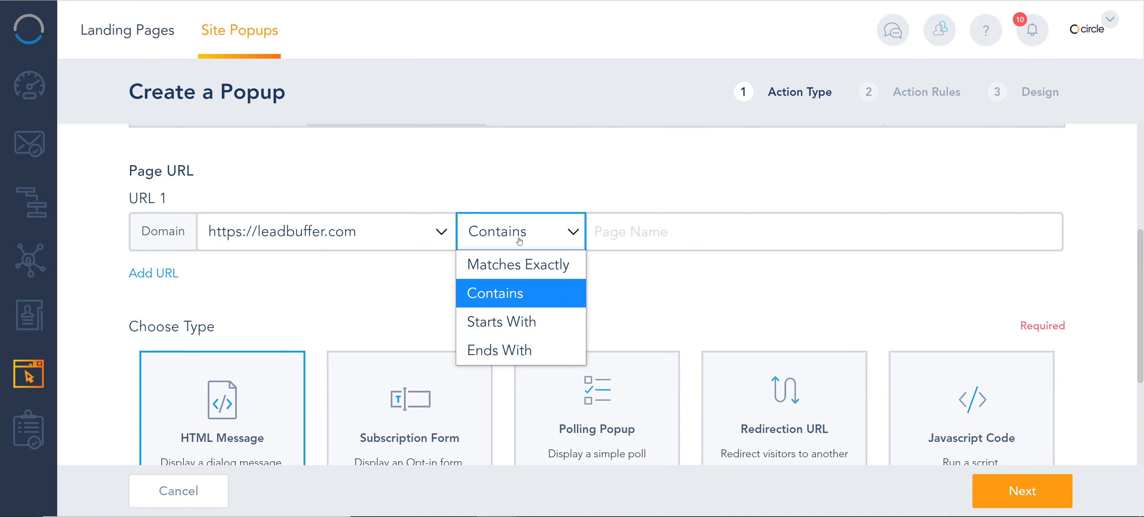
{"action": "left_click", "coordinate": [519, 240]}
{"action": "left_click", "coordinate": [615, 234]}
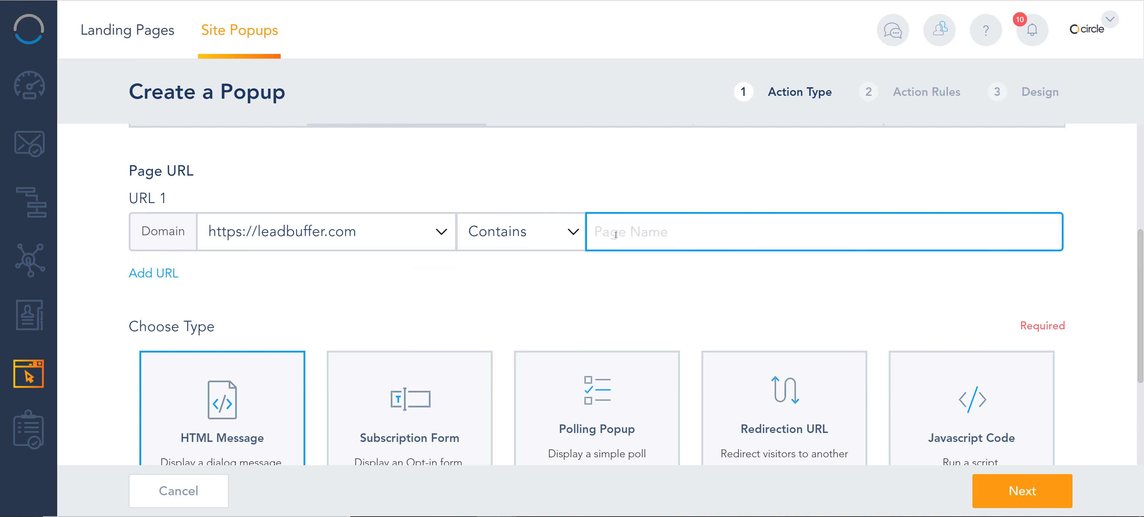
{"action": "type", "text": "/"}
Set URL 1's match condition to Matches Exactly and extend its page name to /?UTM.
{"action": "left_click", "coordinate": [555, 238]}
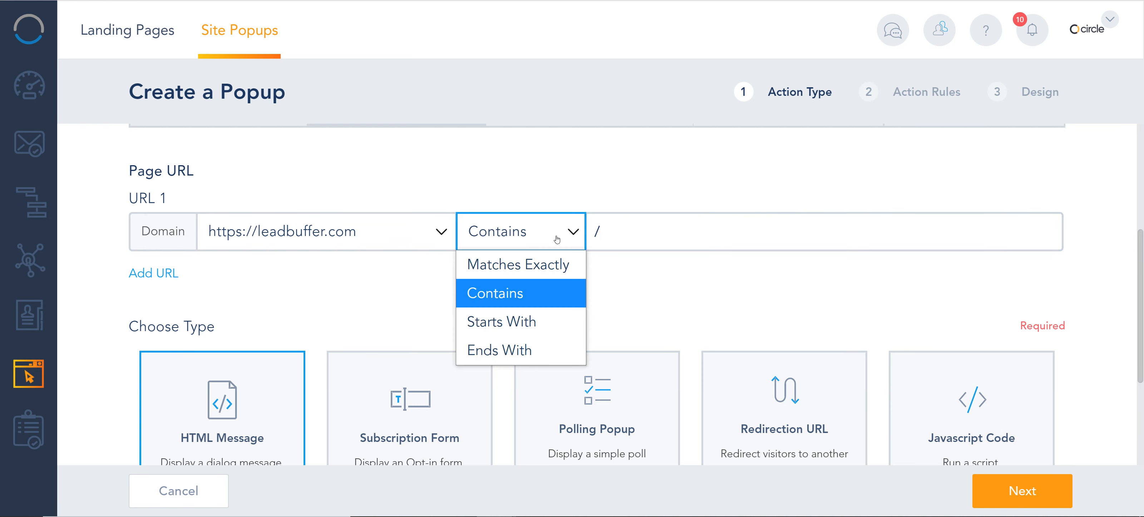
{"action": "left_click", "coordinate": [530, 276]}
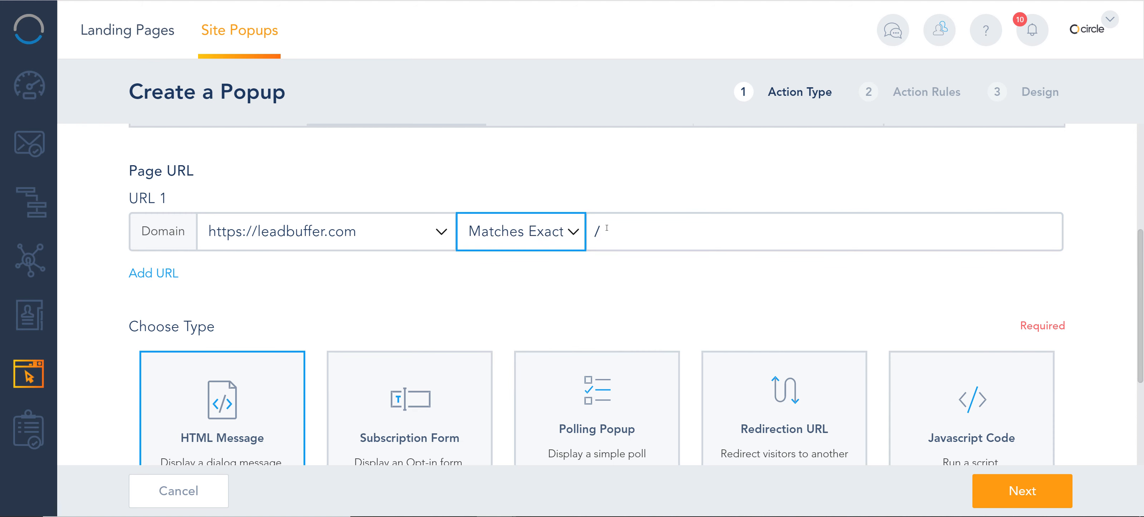
{"action": "left_click", "coordinate": [607, 240]}
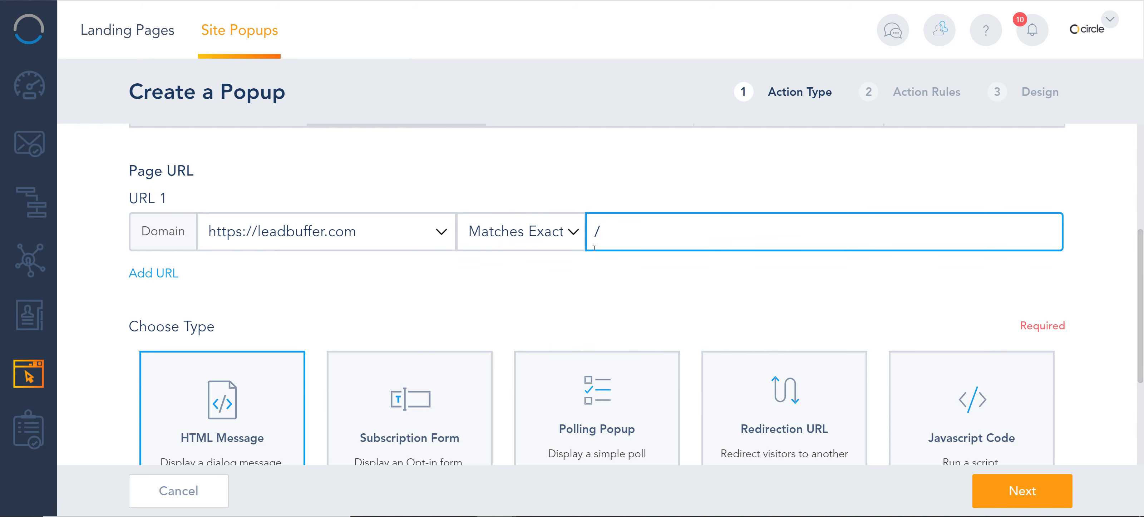
{"action": "type", "text": "?UTM"}
Set URL 1's match condition to Contains and change its page name to /blog.
{"action": "left_click", "coordinate": [577, 234]}
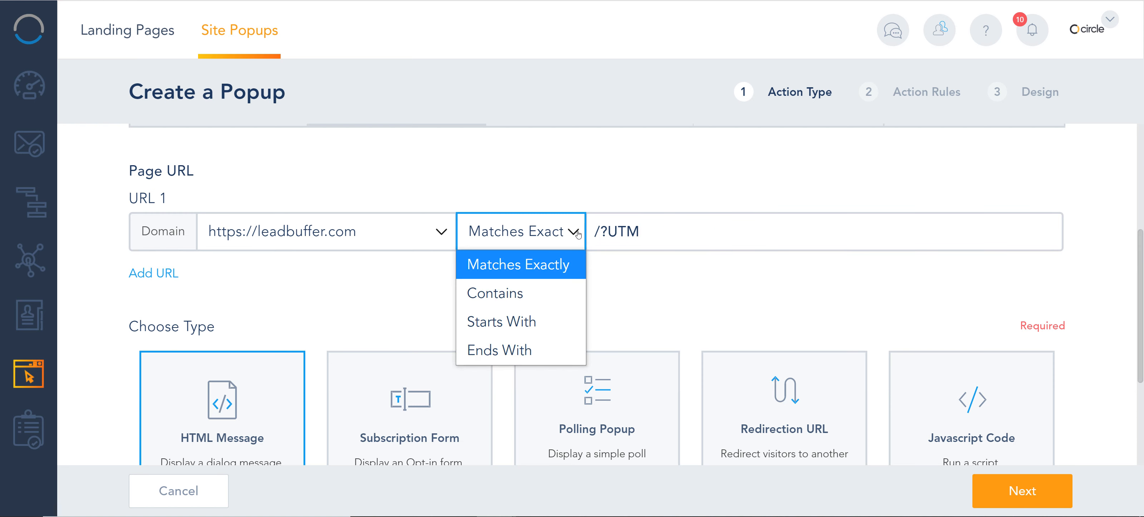
{"action": "left_click", "coordinate": [525, 299]}
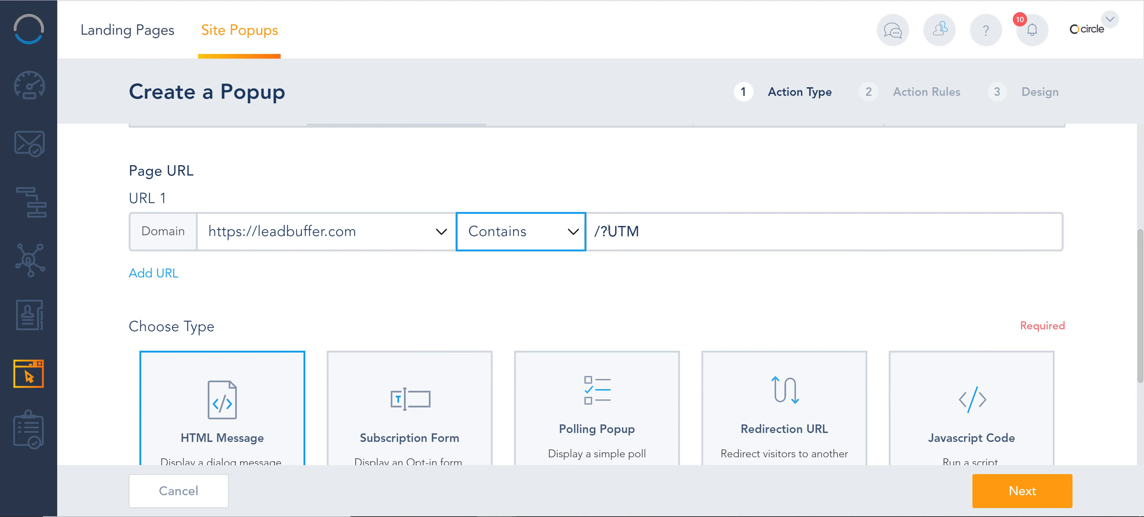
{"action": "left_click_drag", "start_coordinate": [600, 229], "coordinate": [684, 237]}
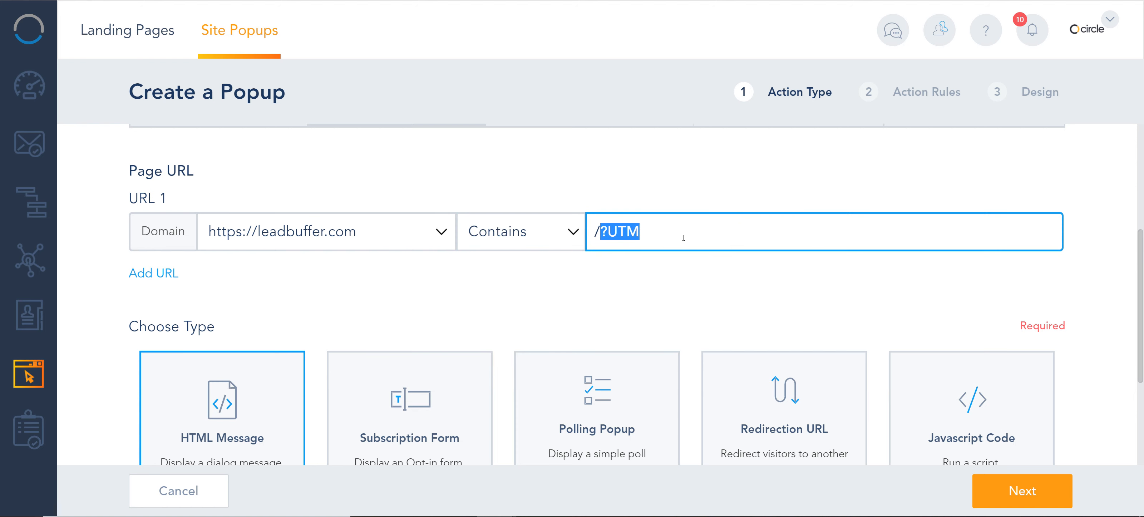
{"action": "type", "text": "blog"}
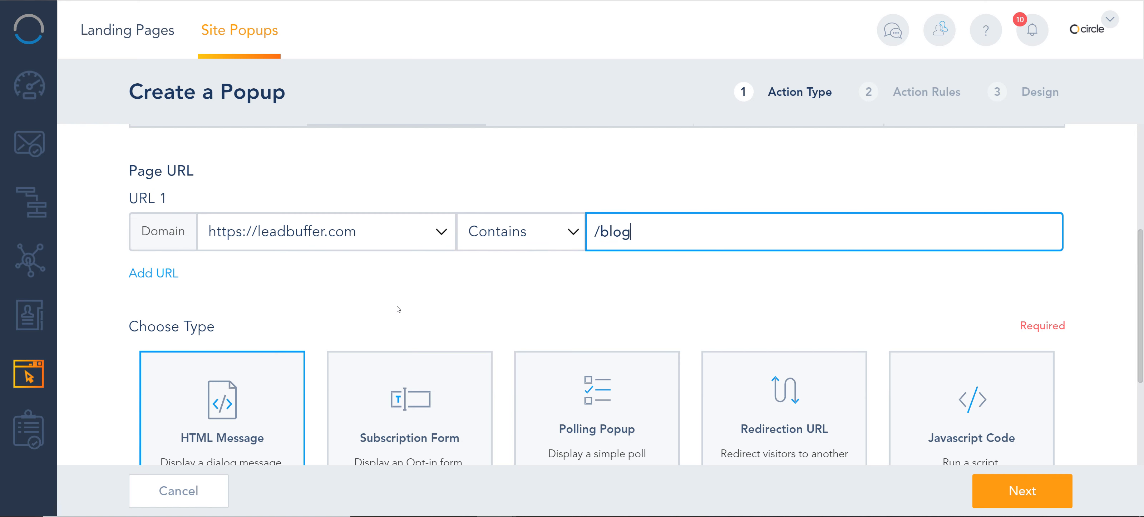
Add a second page URL row to the popup and remove it again.
{"action": "scroll", "coordinate": [399, 310], "scroll_direction": "down", "scroll_amount": 2}
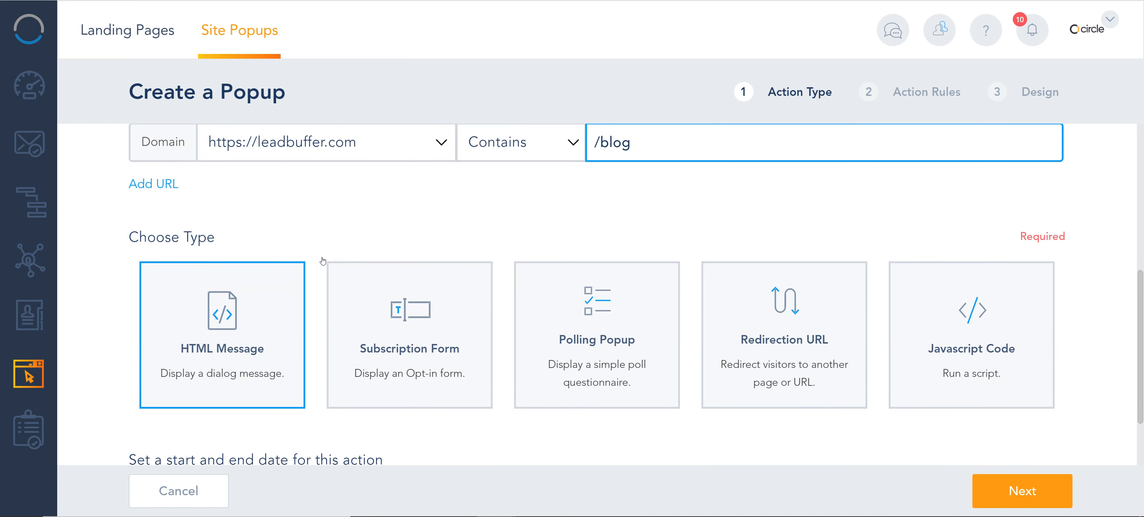
{"action": "left_click", "coordinate": [157, 183]}
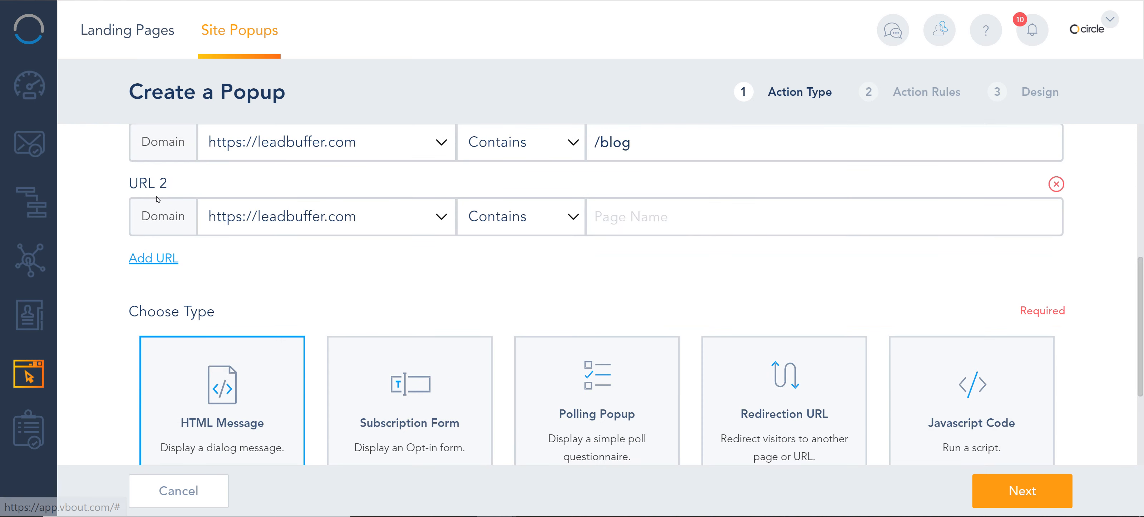
{"action": "left_click", "coordinate": [1055, 184]}
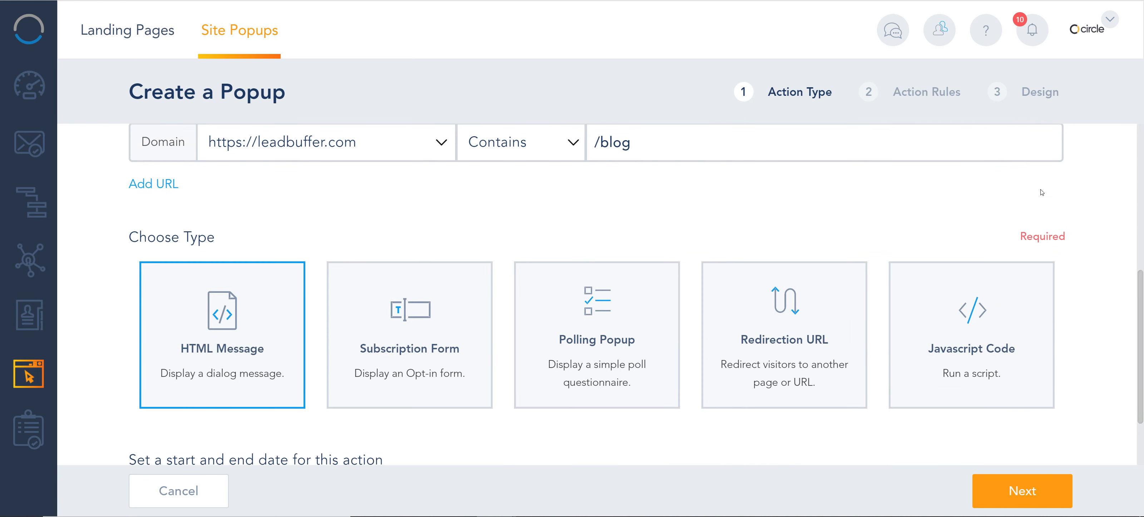
Try the Subscription Form, Polling Popup, Redirection URL and Javascript Code types to compare their settings.
{"action": "scroll", "coordinate": [183, 220], "scroll_direction": "down", "scroll_amount": 3}
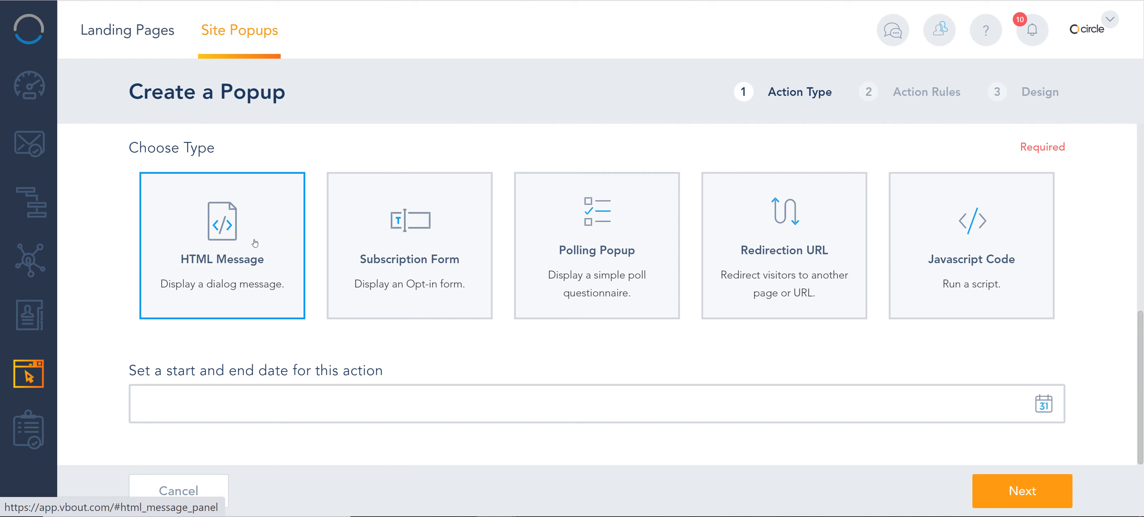
{"action": "left_click", "coordinate": [397, 230]}
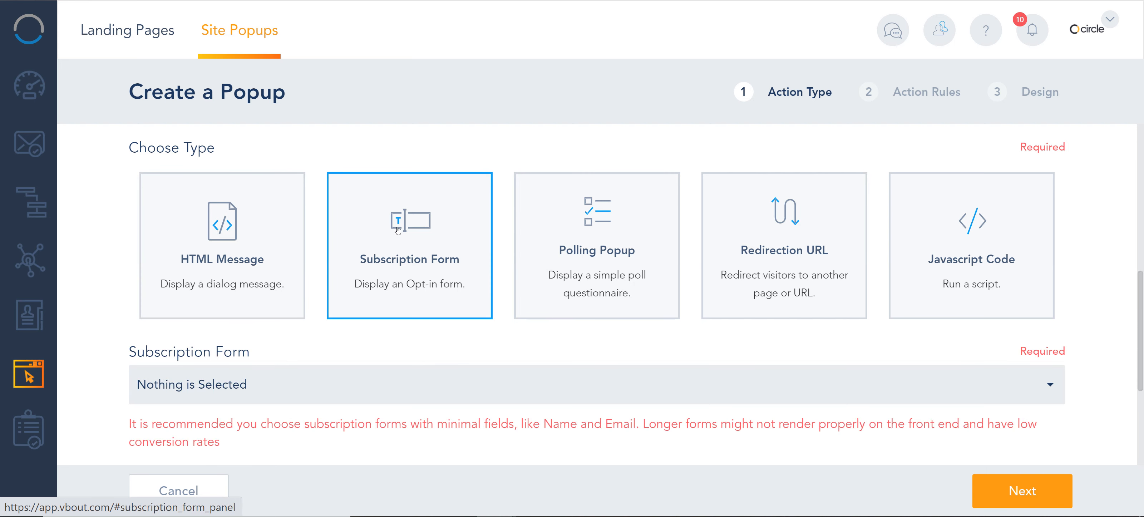
{"action": "left_click", "coordinate": [266, 397]}
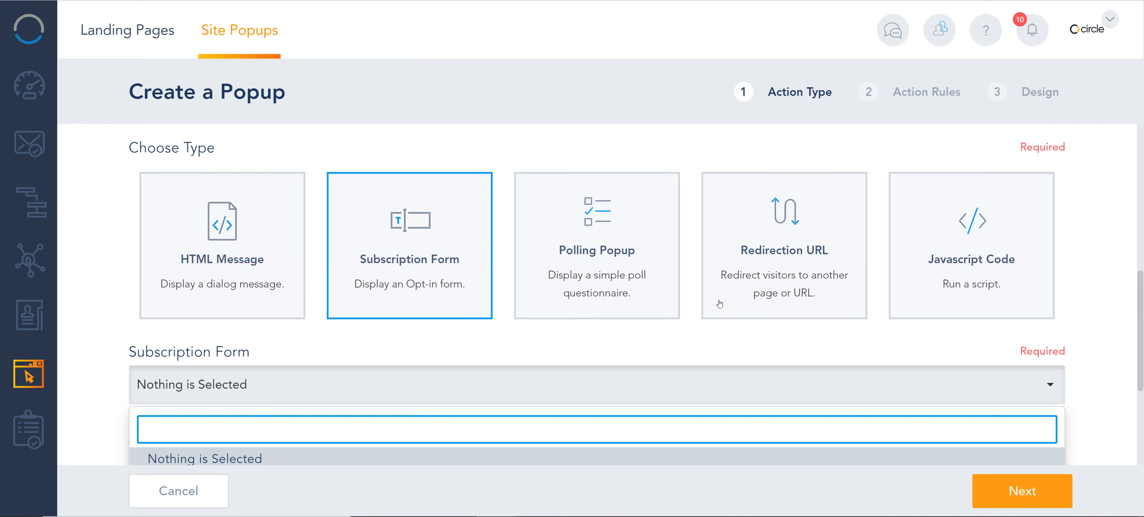
{"action": "left_click", "coordinate": [621, 239]}
{"action": "scroll", "coordinate": [621, 238], "scroll_direction": "down", "scroll_amount": 4}
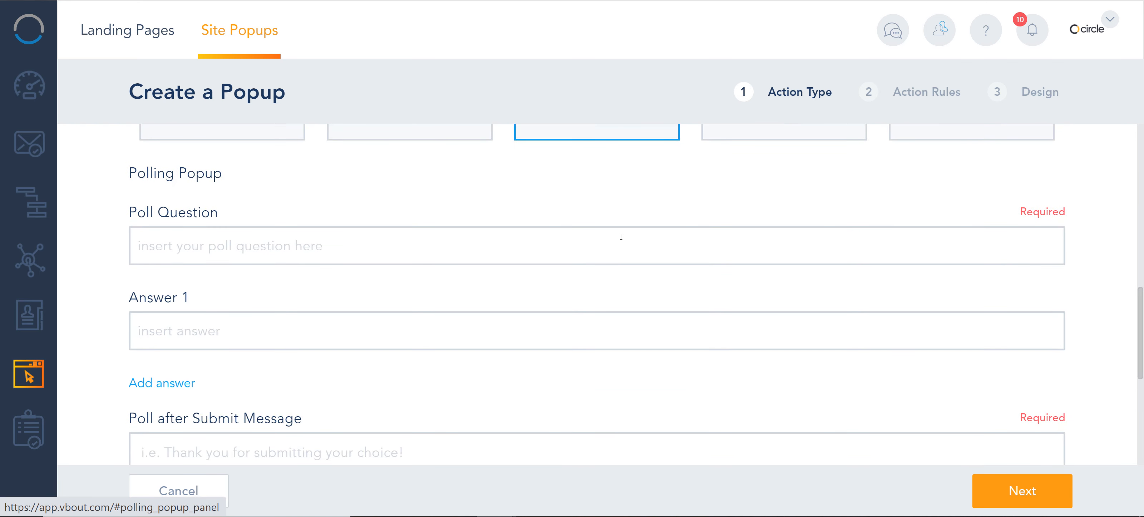
{"action": "scroll", "coordinate": [621, 236], "scroll_direction": "up", "scroll_amount": 4}
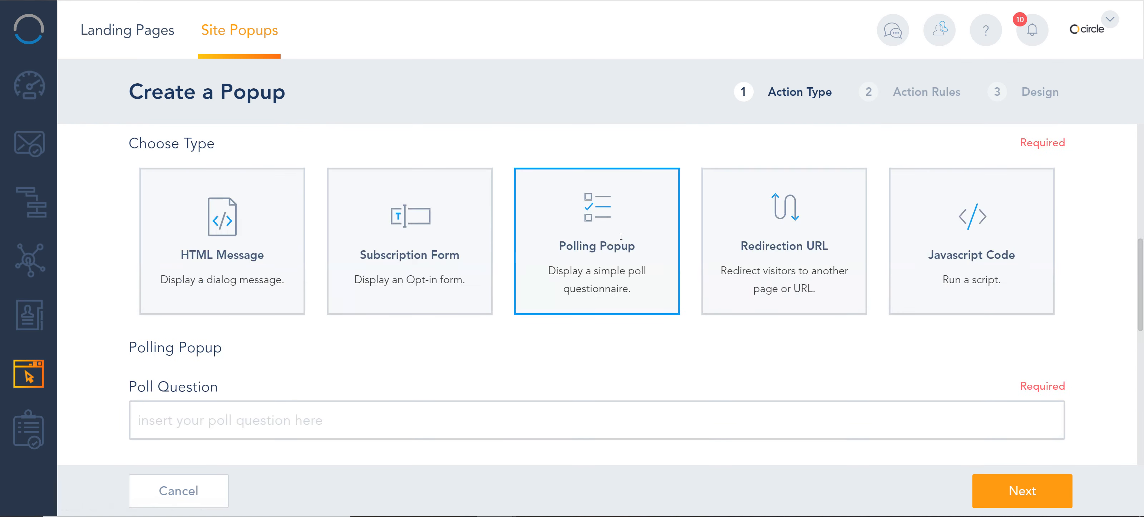
{"action": "left_click", "coordinate": [785, 285]}
{"action": "left_click", "coordinate": [953, 269]}
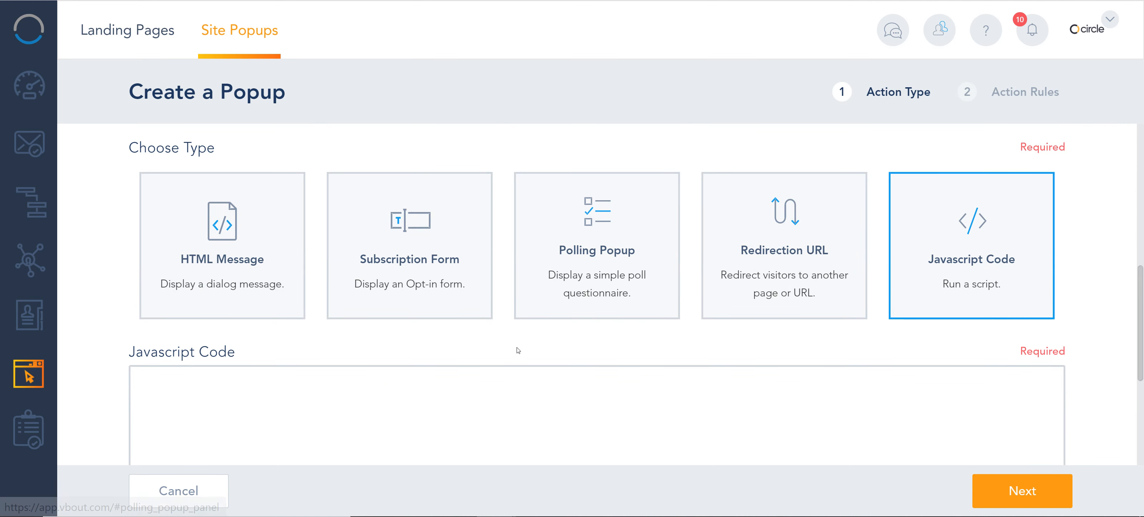
Choose the Subscription Form popup type and attach Untitled Form (Welcome offer 1) as its form.
{"action": "left_click", "coordinate": [416, 253]}
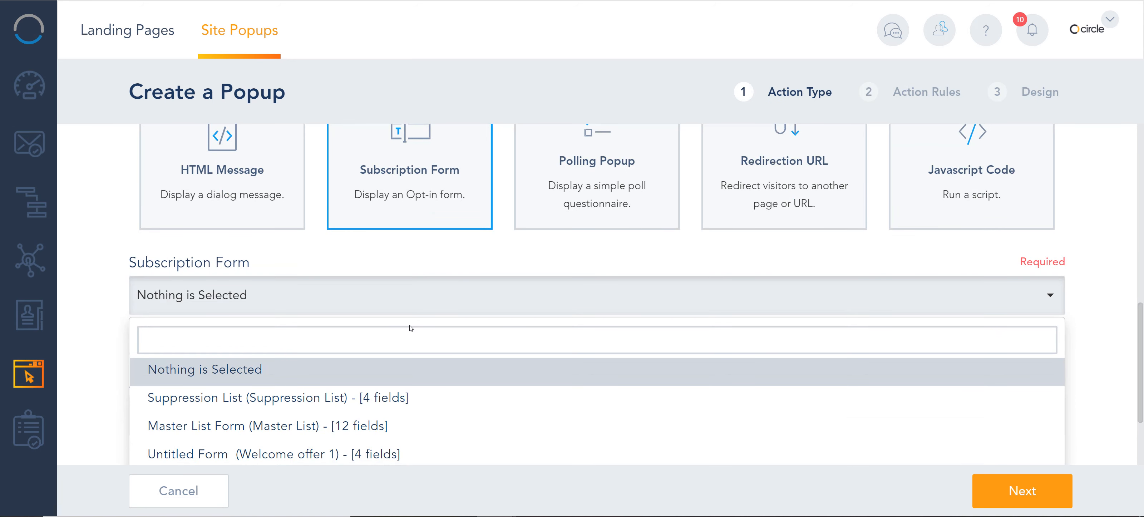
{"action": "scroll", "coordinate": [411, 328], "scroll_direction": "down", "scroll_amount": 3}
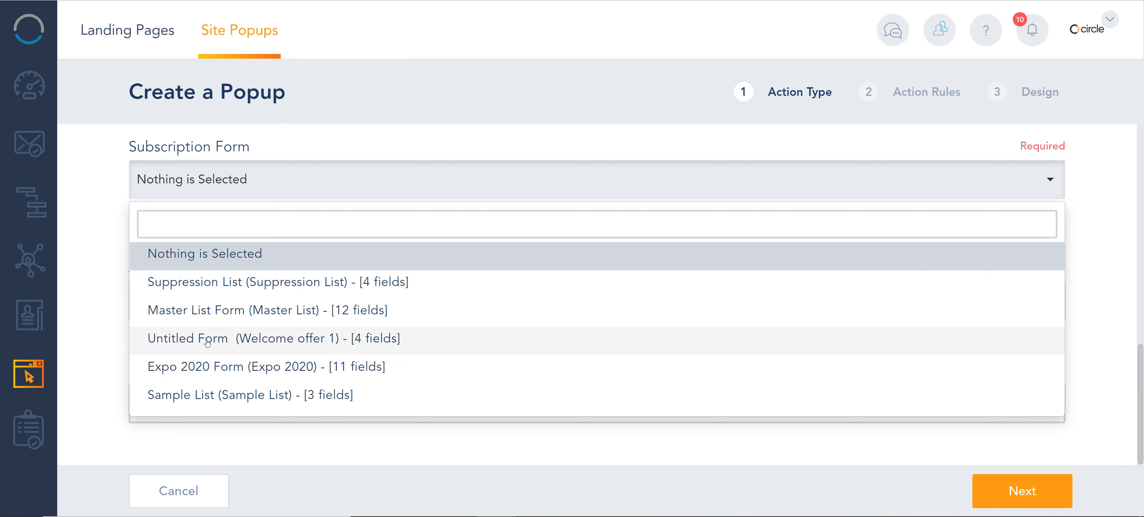
{"action": "left_click", "coordinate": [190, 345]}
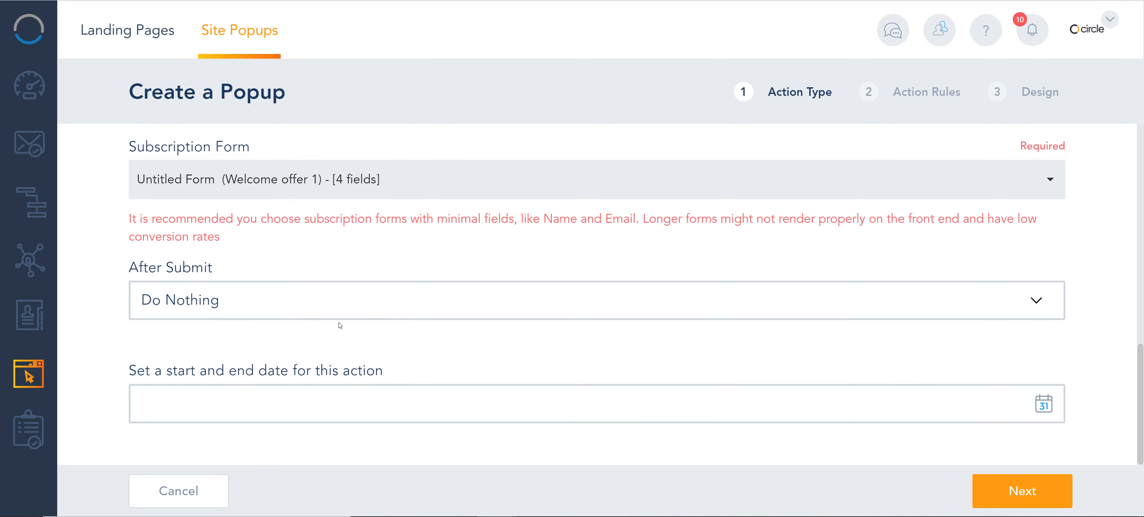
Review the After Submit options and the start and end date calendar for this action.
{"action": "left_click", "coordinate": [265, 296]}
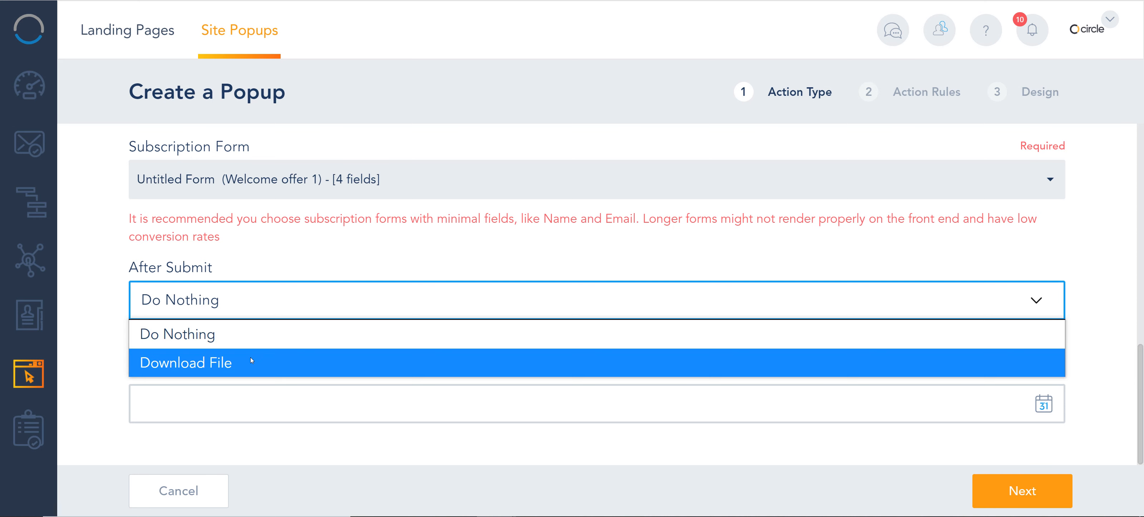
{"action": "left_click", "coordinate": [255, 271]}
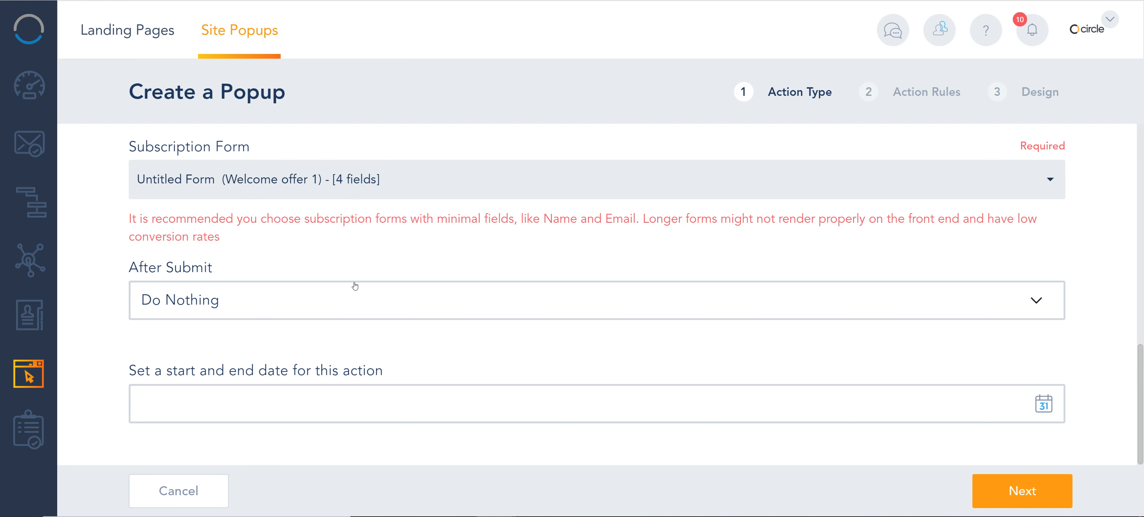
{"action": "left_click", "coordinate": [309, 400]}
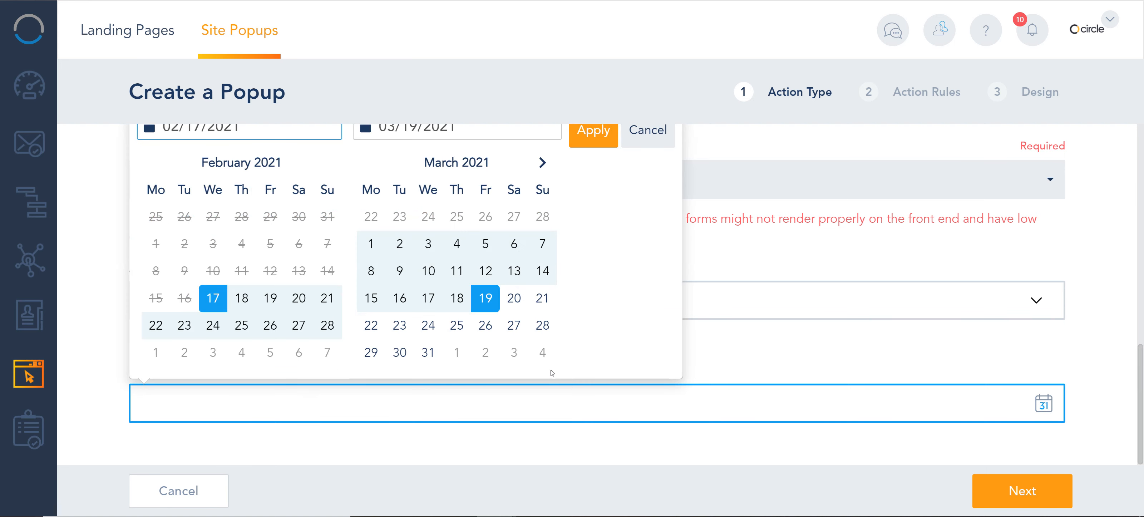
{"action": "left_click", "coordinate": [808, 343]}
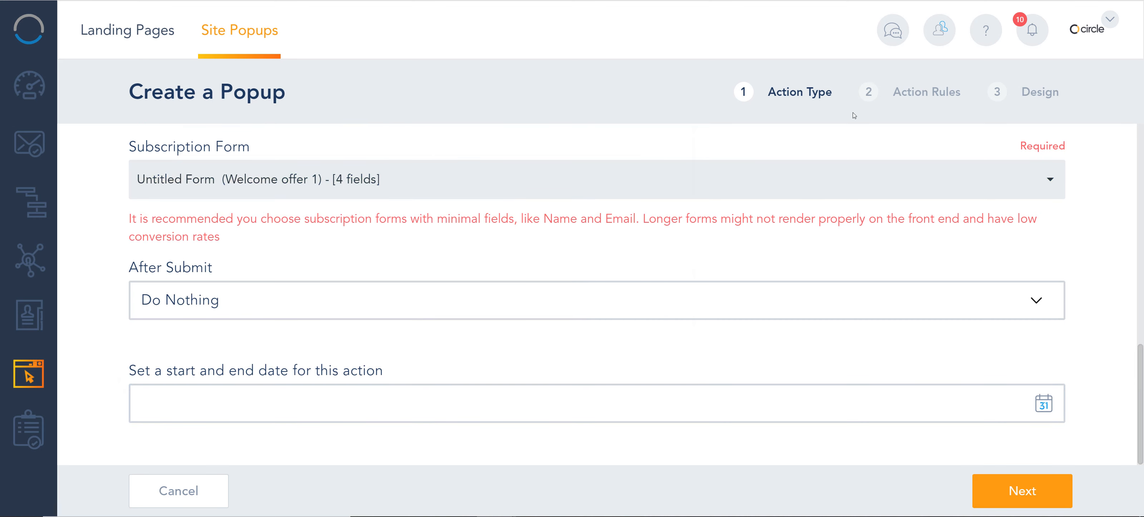
Proceed to the Action Rules stage of the popup setup.
{"action": "left_click", "coordinate": [915, 90]}
{"action": "scroll", "coordinate": [719, 311], "scroll_direction": "up", "scroll_amount": 10}
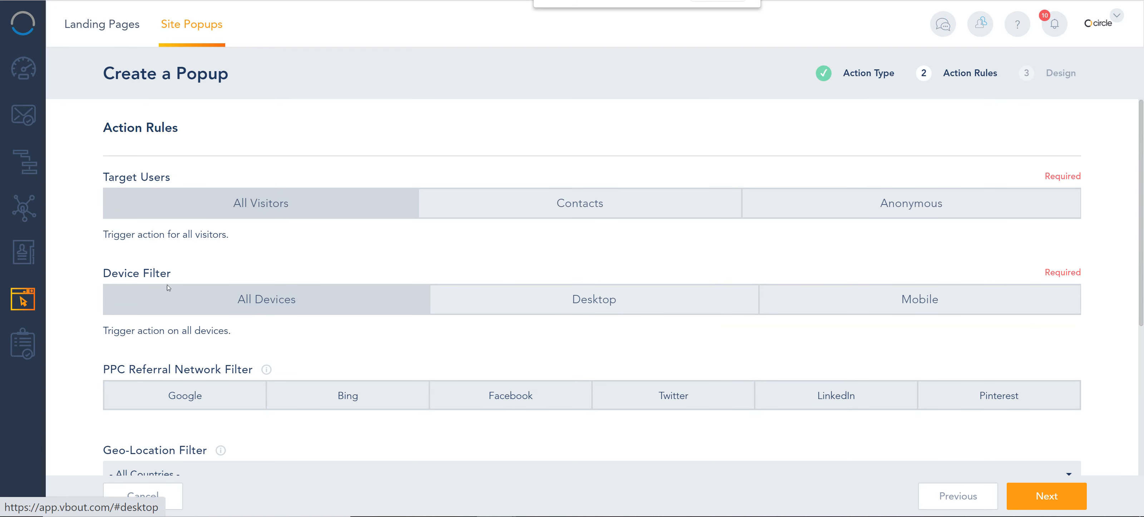
Set the action delay to 20 seconds in the Action Rules and proceed to the Design stage.
{"action": "left_click_drag", "start_coordinate": [179, 174], "coordinate": [102, 179]}
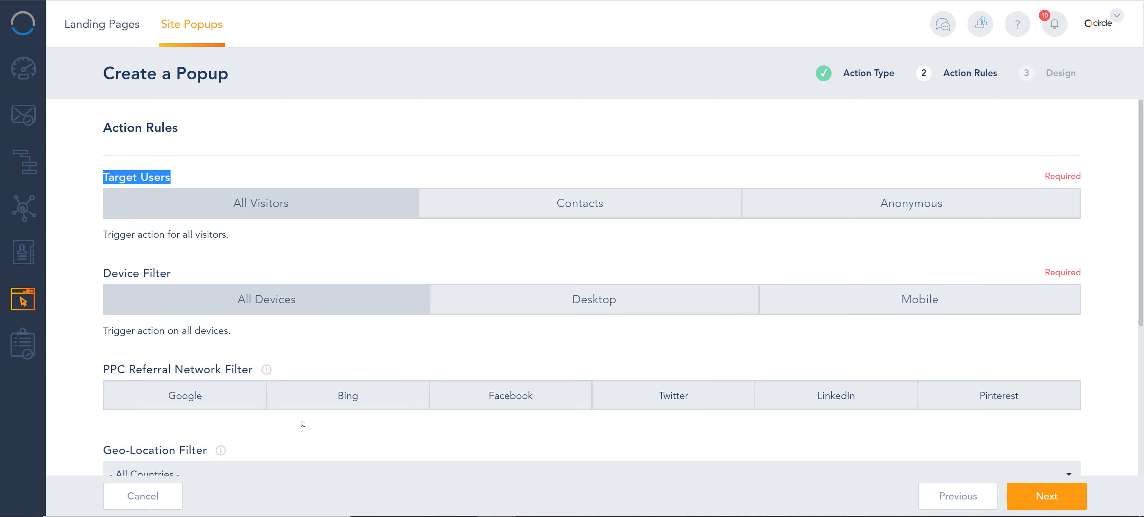
{"action": "scroll", "coordinate": [492, 428], "scroll_direction": "down", "scroll_amount": 4}
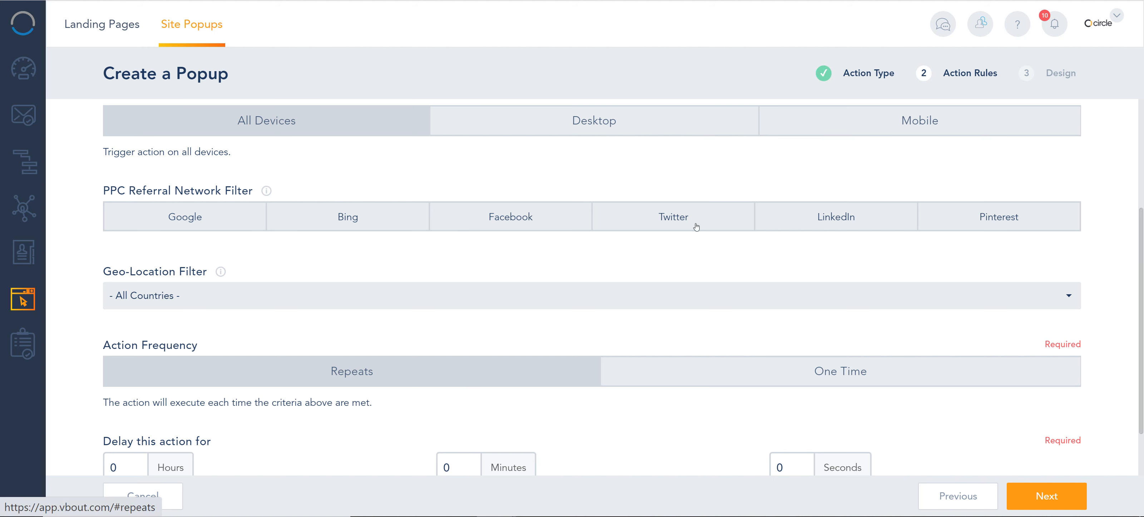
{"action": "scroll", "coordinate": [99, 370], "scroll_direction": "down", "scroll_amount": 2}
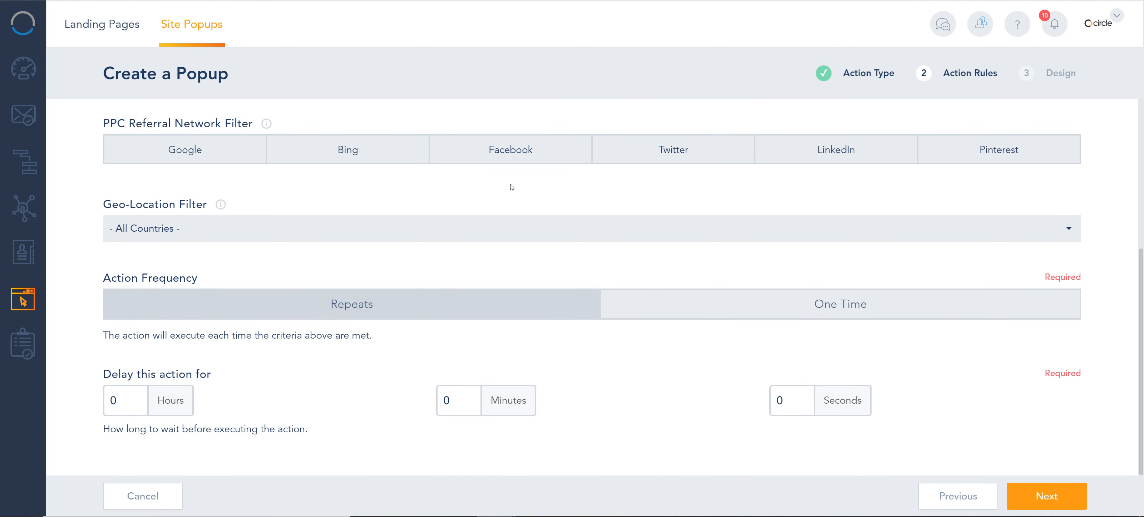
{"action": "left_click_drag", "start_coordinate": [791, 402], "coordinate": [757, 405]}
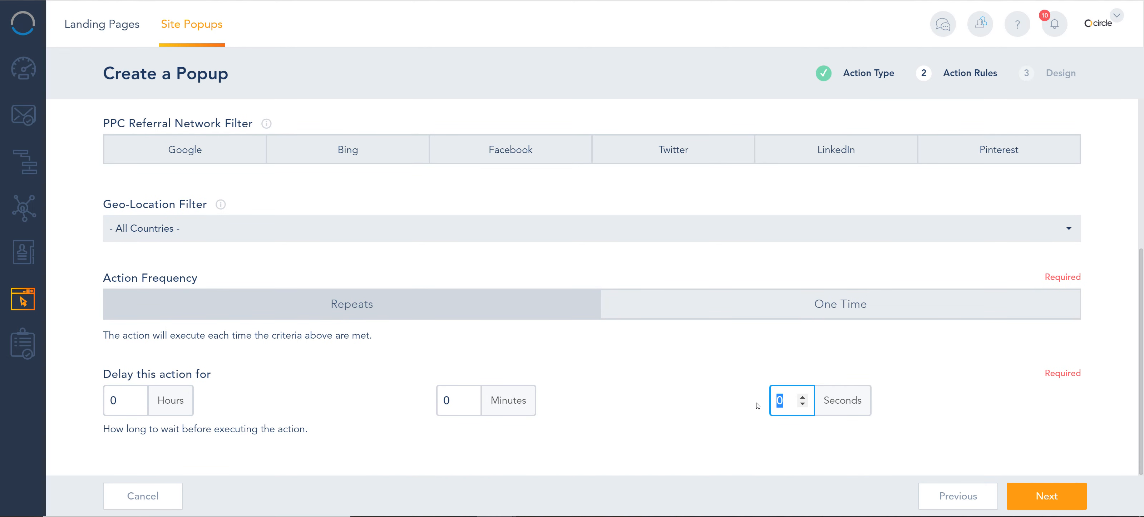
{"action": "type", "text": "20"}
{"action": "left_click", "coordinate": [1076, 496]}
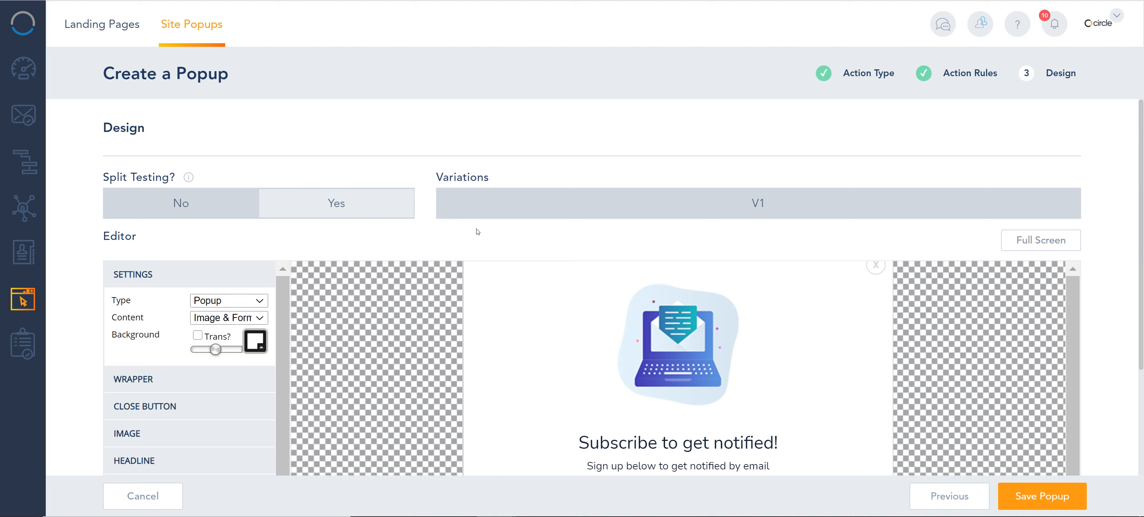
Enable split testing with 5 variations and let Conversion determine the winning version.
{"action": "left_click", "coordinate": [293, 208]}
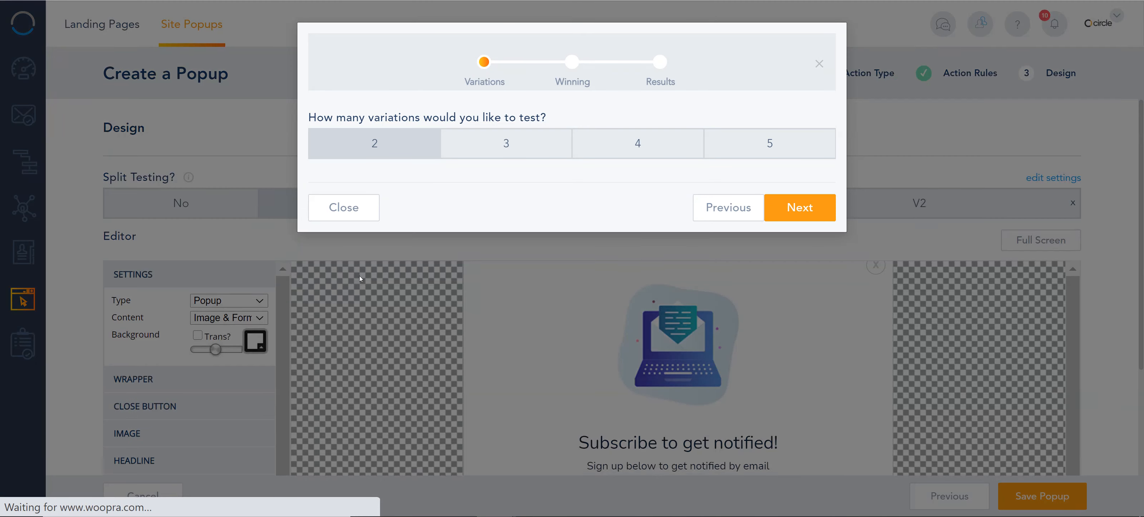
{"action": "left_click", "coordinate": [775, 156]}
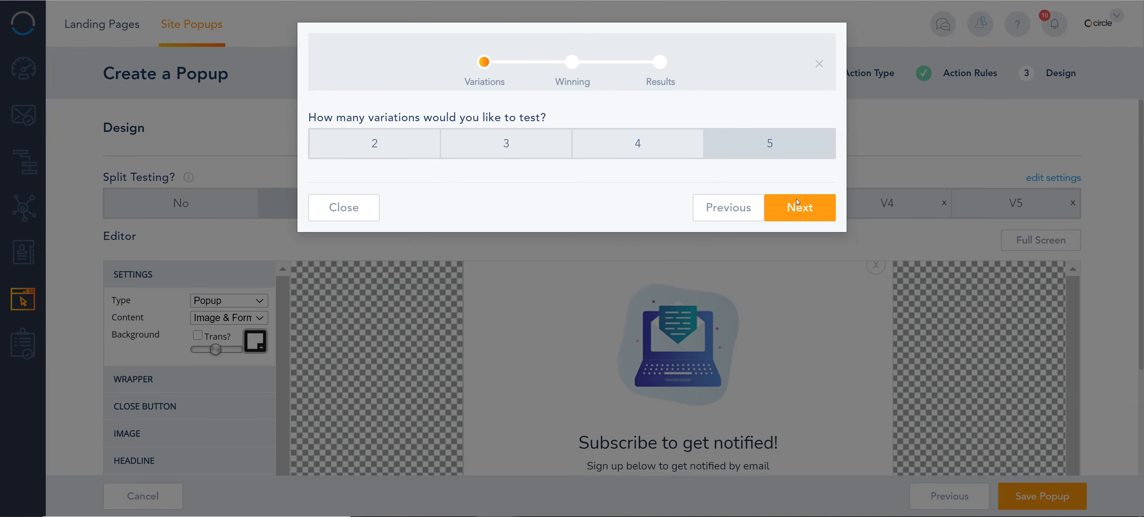
{"action": "left_click", "coordinate": [797, 205]}
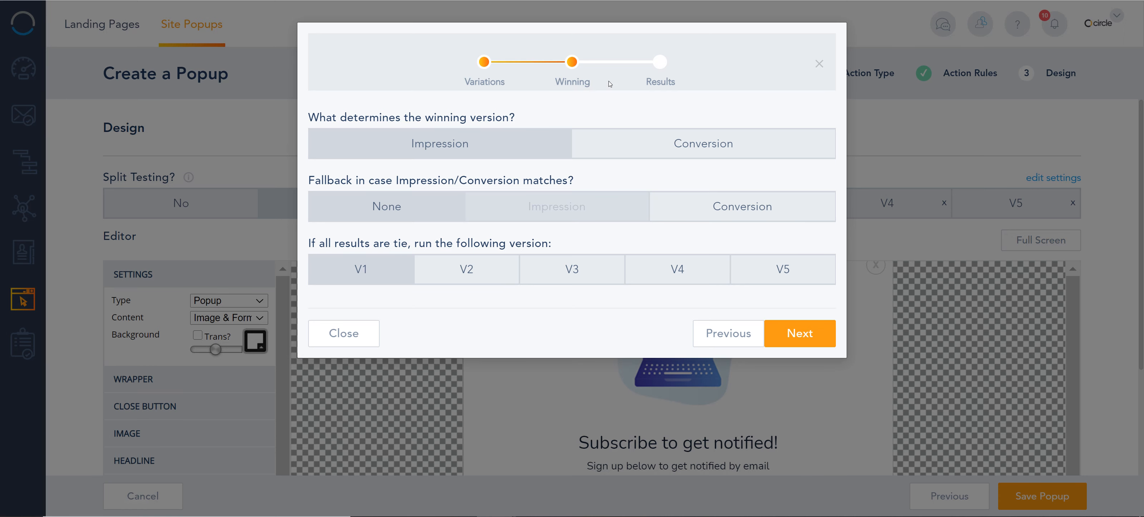
{"action": "left_click", "coordinate": [668, 153]}
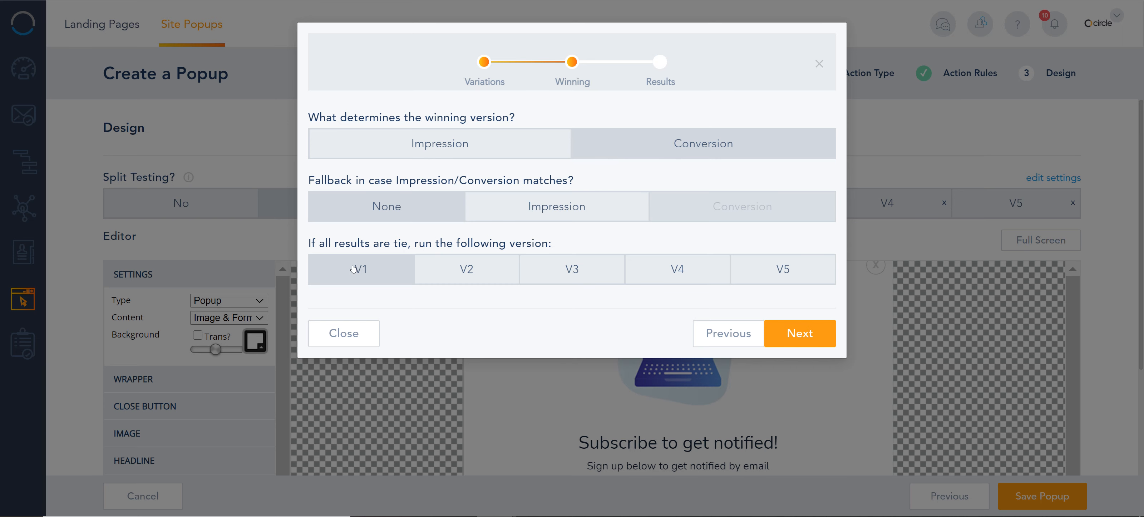
{"action": "left_click", "coordinate": [820, 338]}
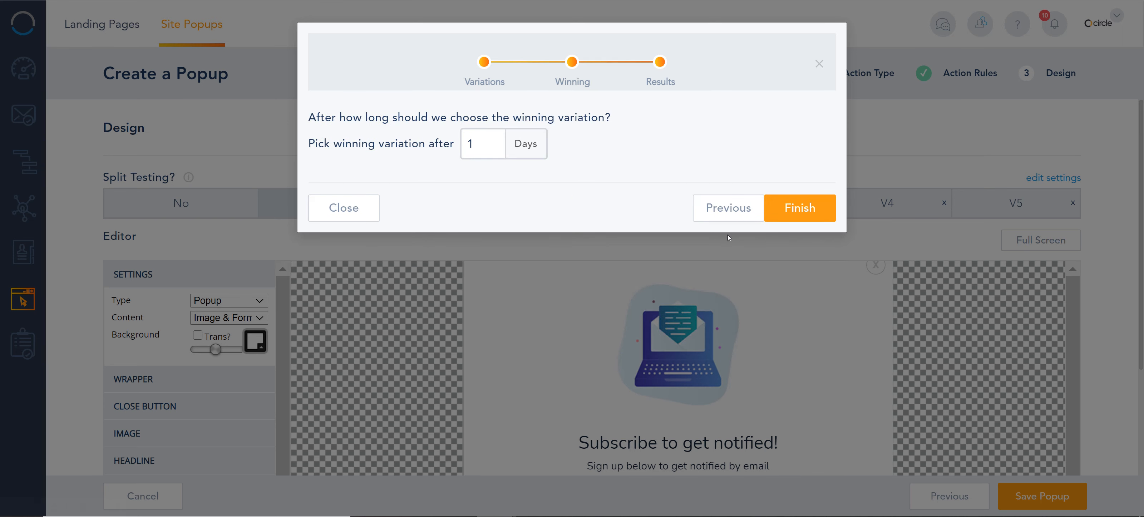
Set the winning variation to be picked after 5 days and finish the split test setup.
{"action": "left_click_drag", "start_coordinate": [487, 135], "coordinate": [458, 149]}
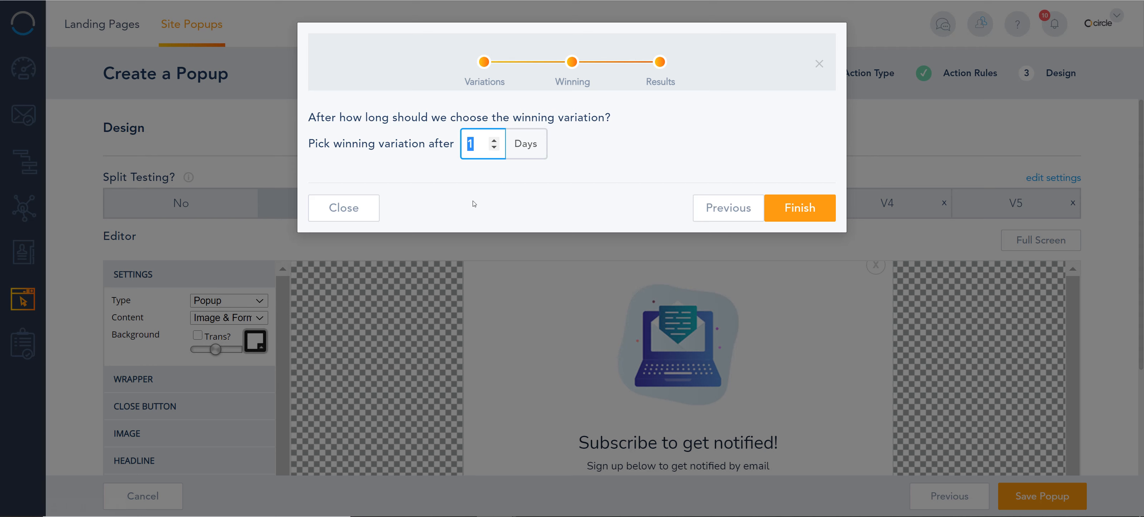
{"action": "type", "text": "5"}
{"action": "left_click", "coordinate": [800, 209]}
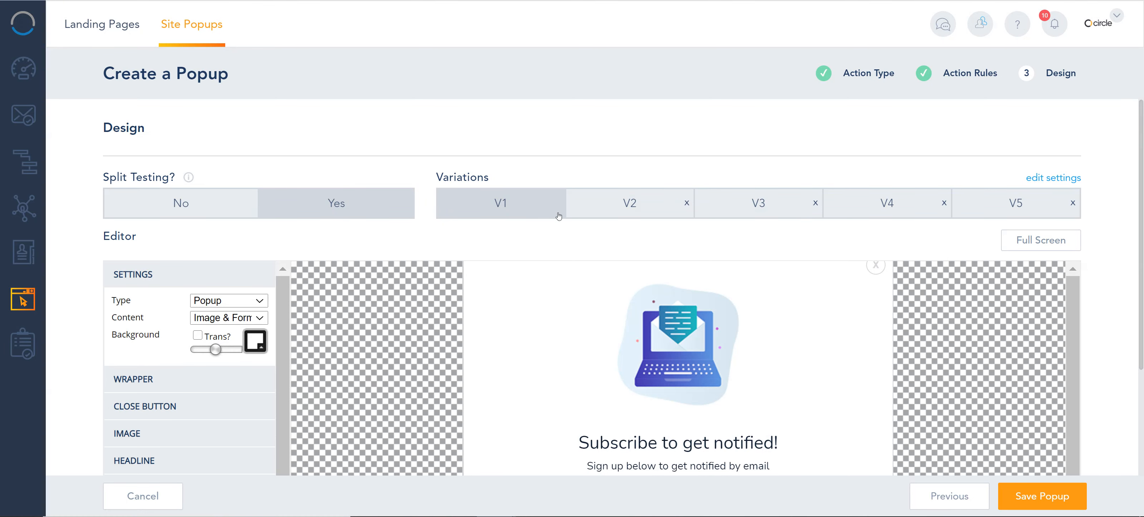
Look through the V2, V4 and V5 variations and briefly reopen the split test settings.
{"action": "left_click", "coordinate": [632, 204]}
{"action": "left_click", "coordinate": [877, 215]}
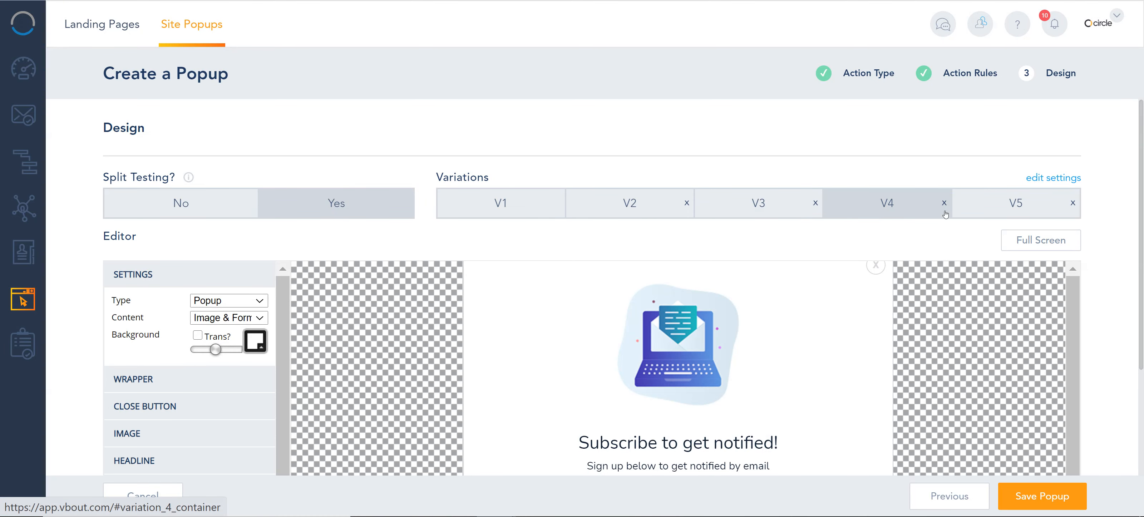
{"action": "left_click", "coordinate": [997, 214]}
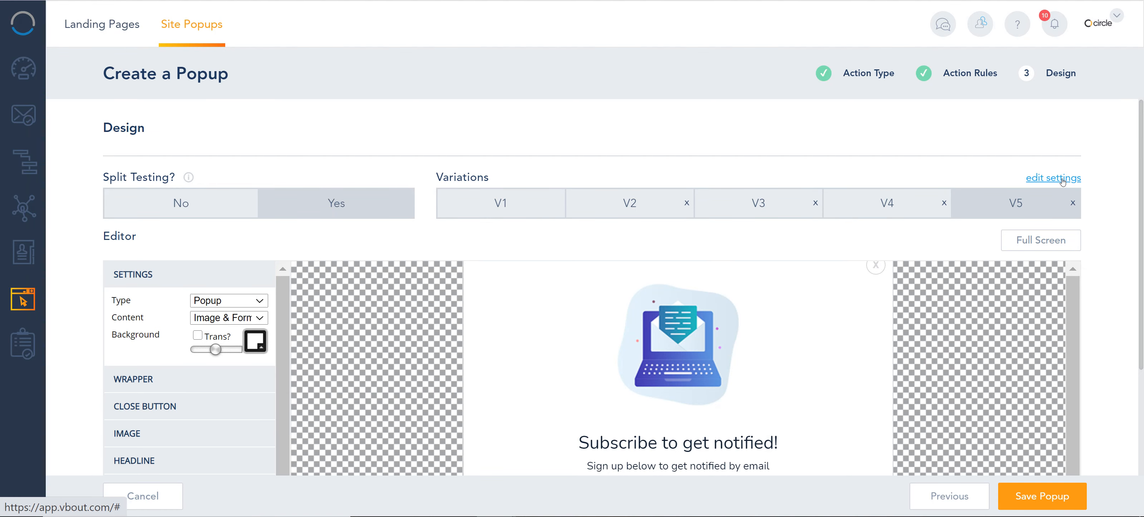
{"action": "left_click", "coordinate": [1048, 177]}
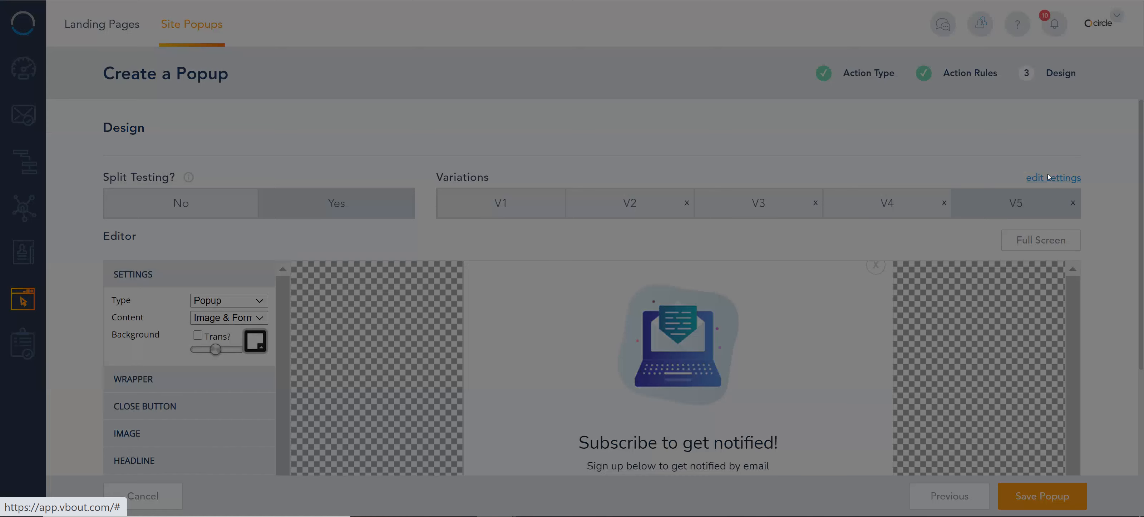
{"action": "left_click", "coordinate": [820, 57]}
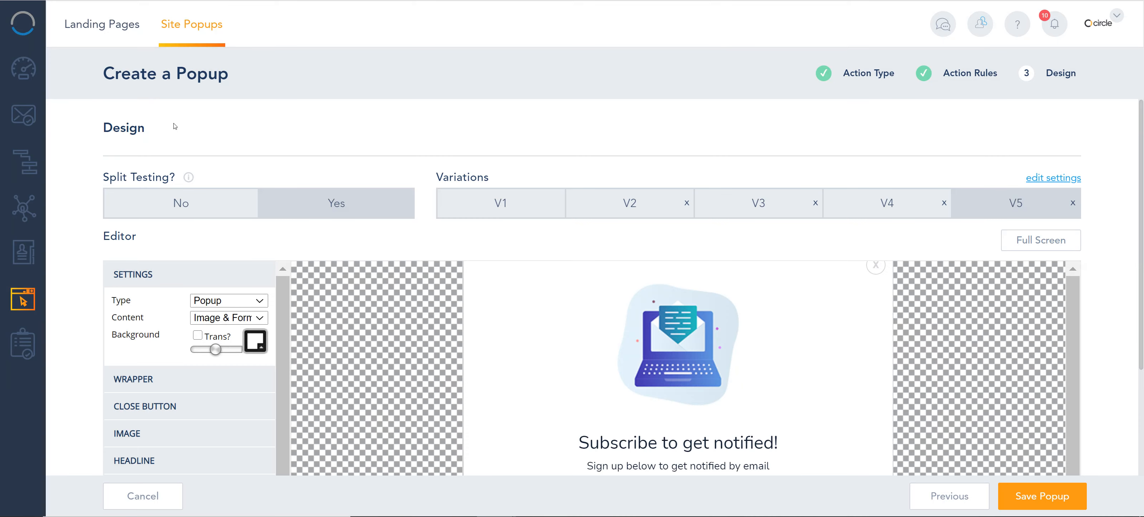
Turn off split testing and expand the popup design editor to full screen.
{"action": "left_click", "coordinate": [165, 203]}
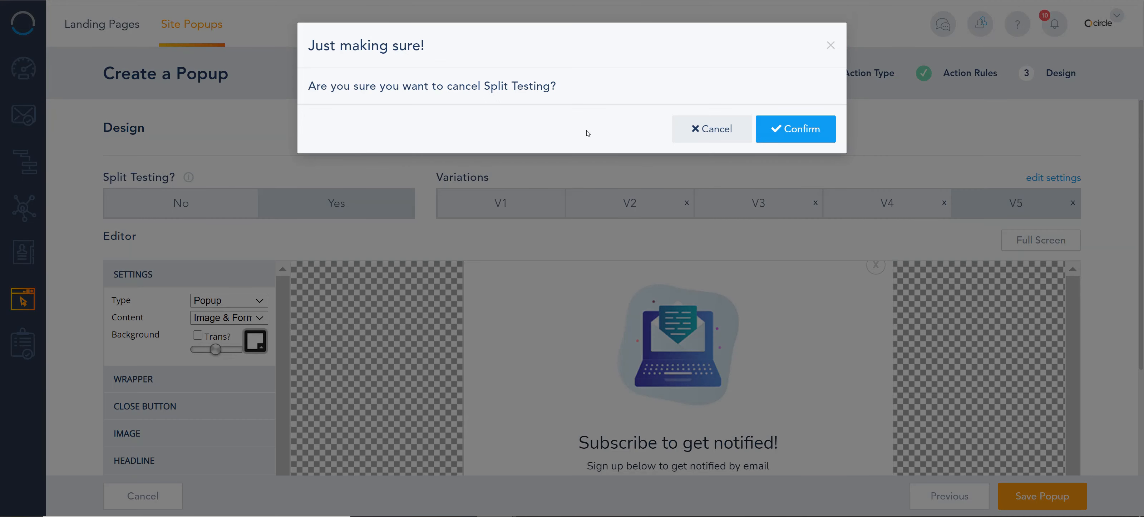
{"action": "left_click", "coordinate": [799, 129]}
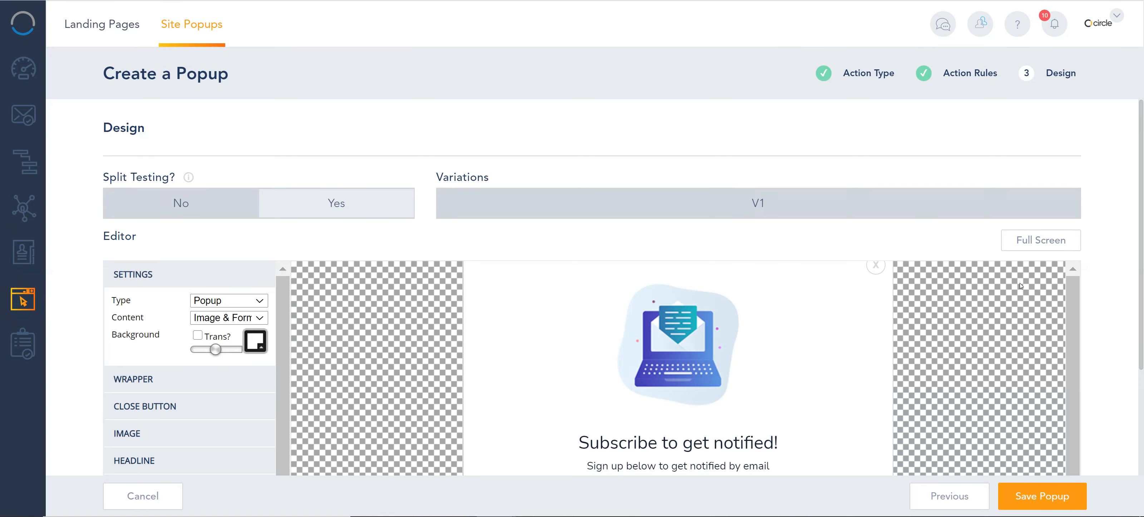
{"action": "left_click", "coordinate": [1038, 242]}
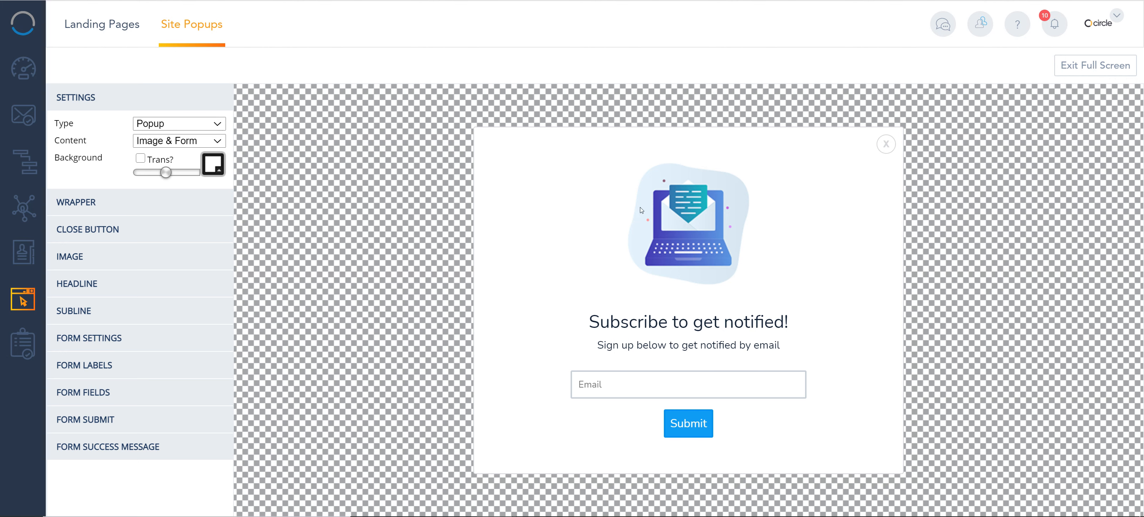
Review the available Type and Content options for the popup, keeping Popup and Image & Form.
{"action": "left_click", "coordinate": [173, 124]}
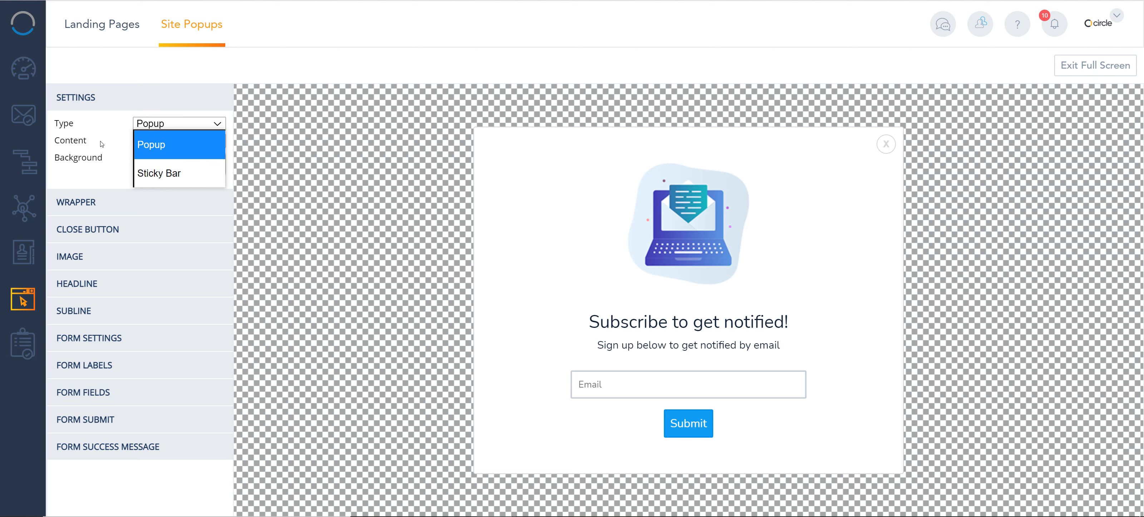
{"action": "left_click", "coordinate": [87, 140]}
{"action": "left_click", "coordinate": [146, 141]}
{"action": "left_click", "coordinate": [178, 186]}
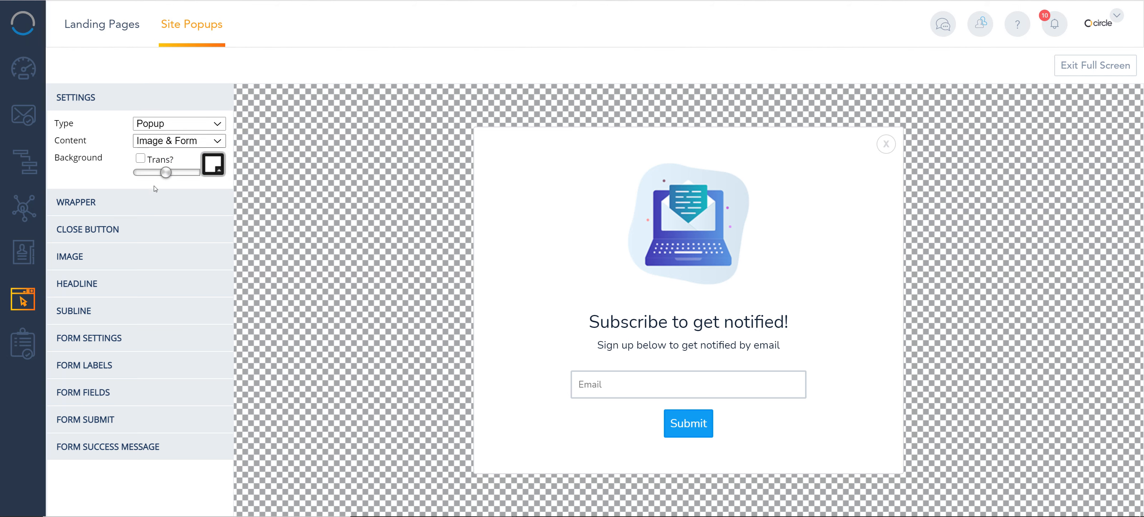
{"action": "left_click", "coordinate": [186, 141]}
{"action": "left_click", "coordinate": [173, 167]}
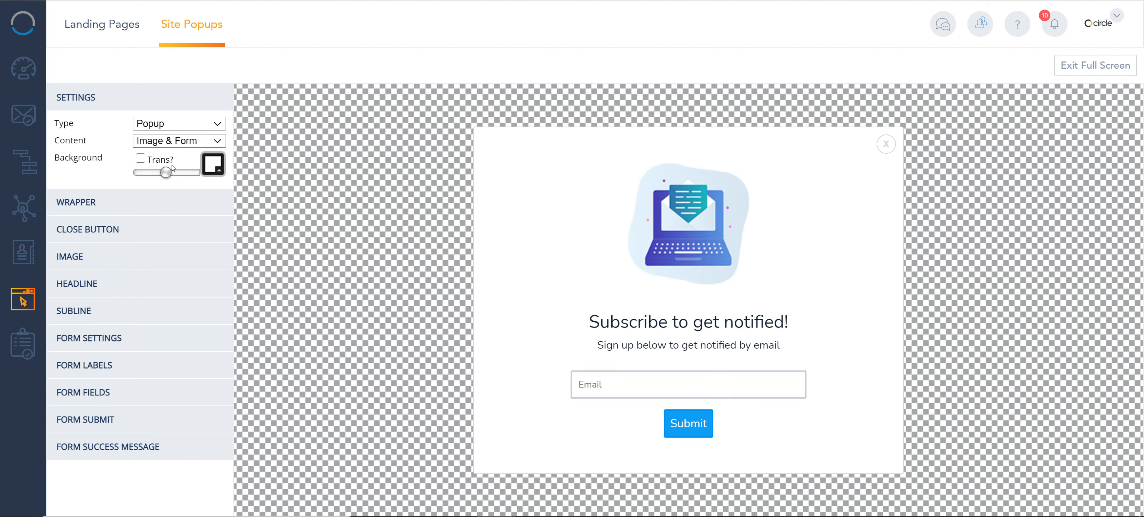
Set the popup's background overlay color to 706670, comparing it with the transparent background option.
{"action": "left_click", "coordinate": [140, 159]}
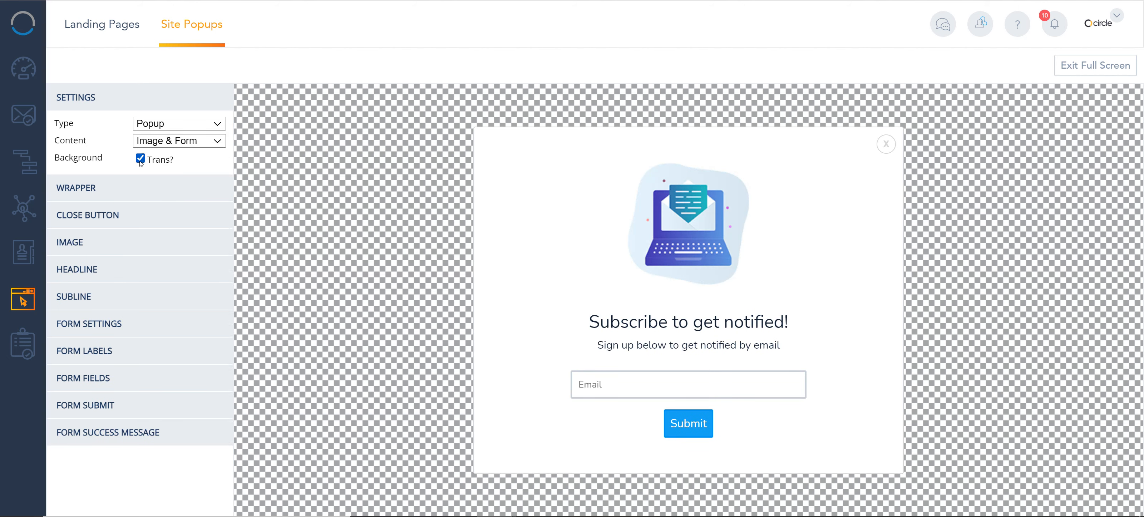
{"action": "left_click", "coordinate": [141, 161]}
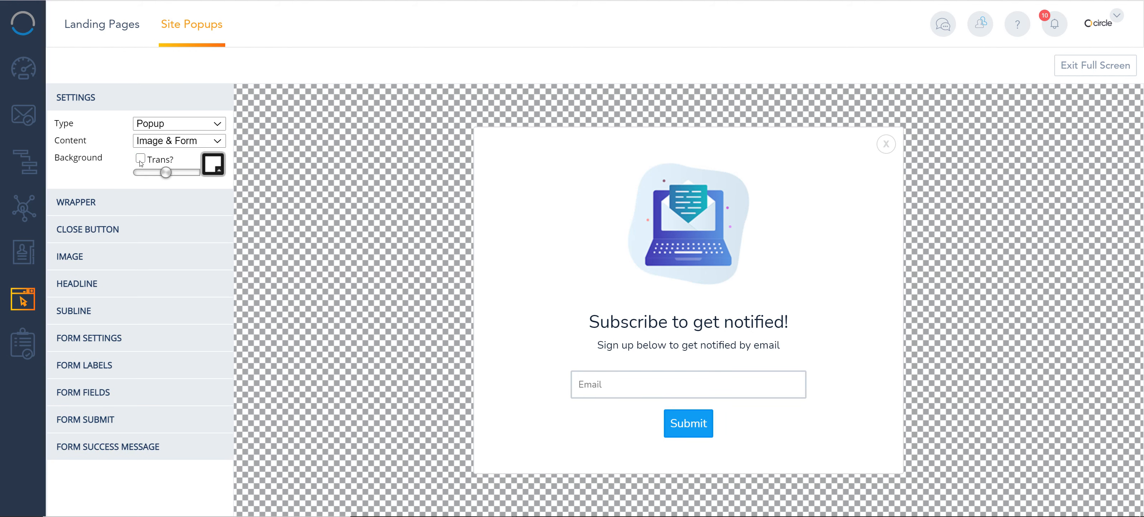
{"action": "left_click", "coordinate": [216, 166]}
{"action": "left_click", "coordinate": [232, 219]}
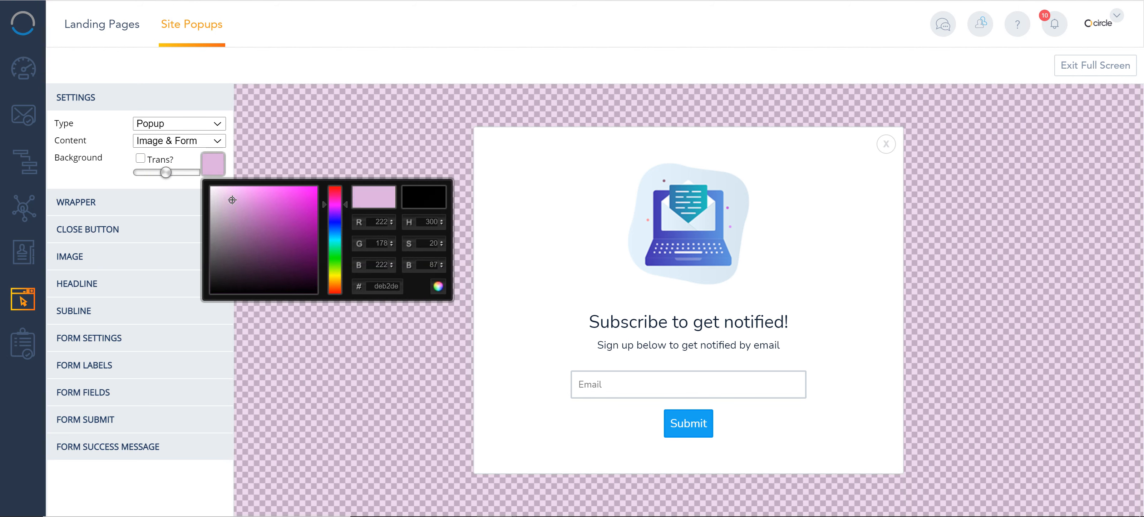
{"action": "left_click", "coordinate": [220, 246]}
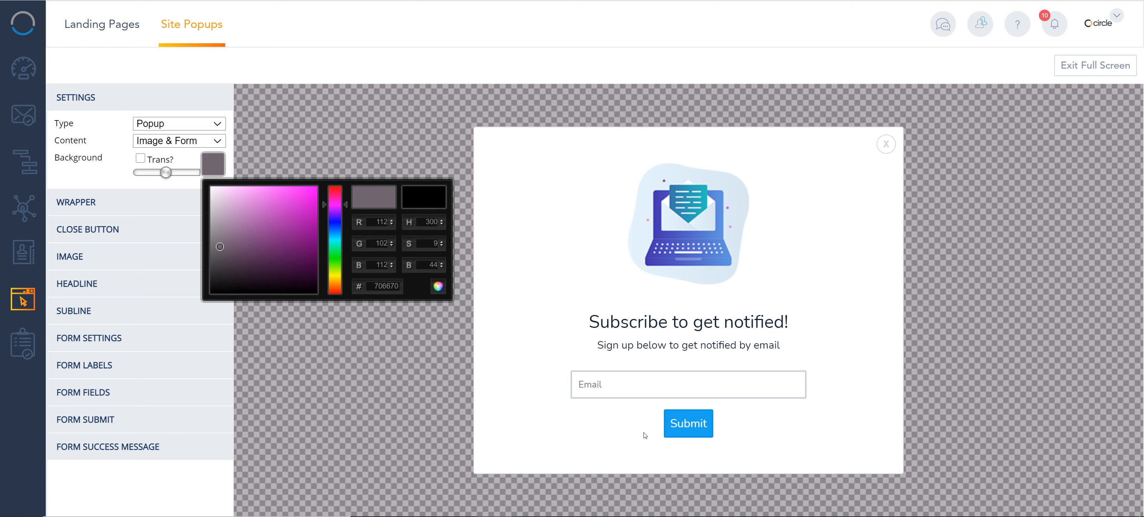
{"action": "left_click", "coordinate": [142, 159]}
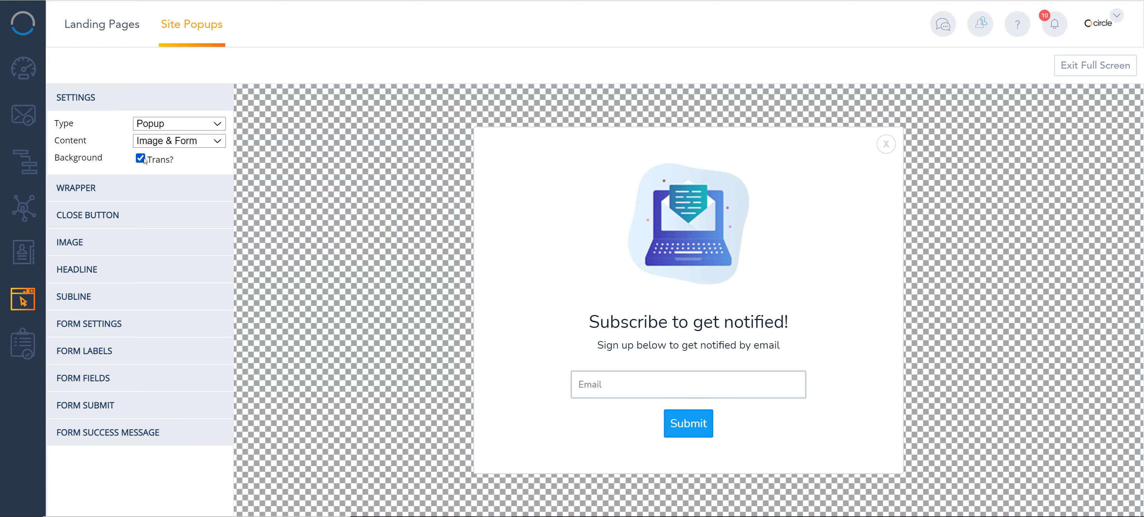
{"action": "left_click", "coordinate": [142, 159]}
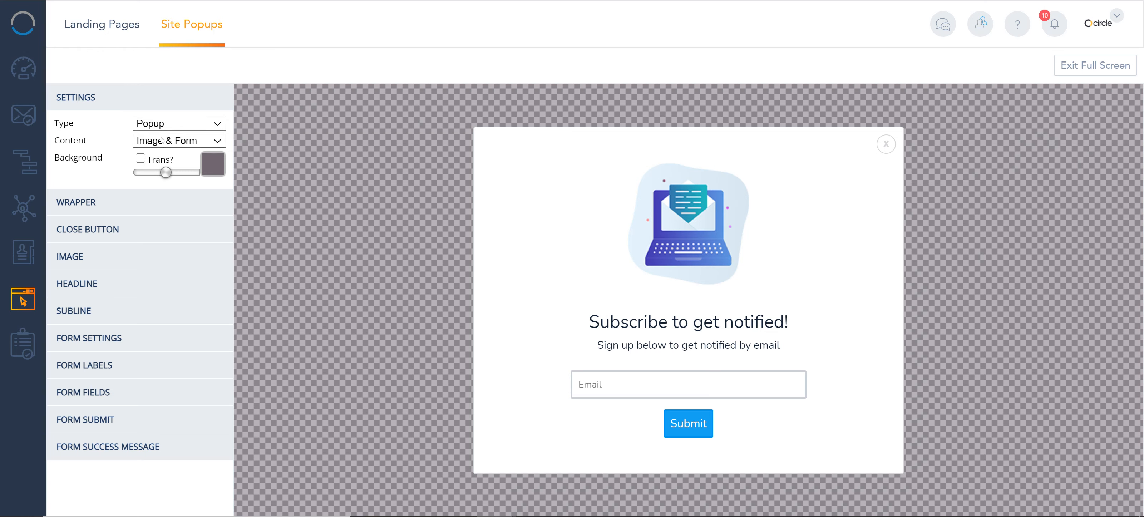
Change the design type to Sticky Bar and position it as a Bottom Bar.
{"action": "left_click", "coordinate": [175, 123]}
{"action": "left_click", "coordinate": [178, 169]}
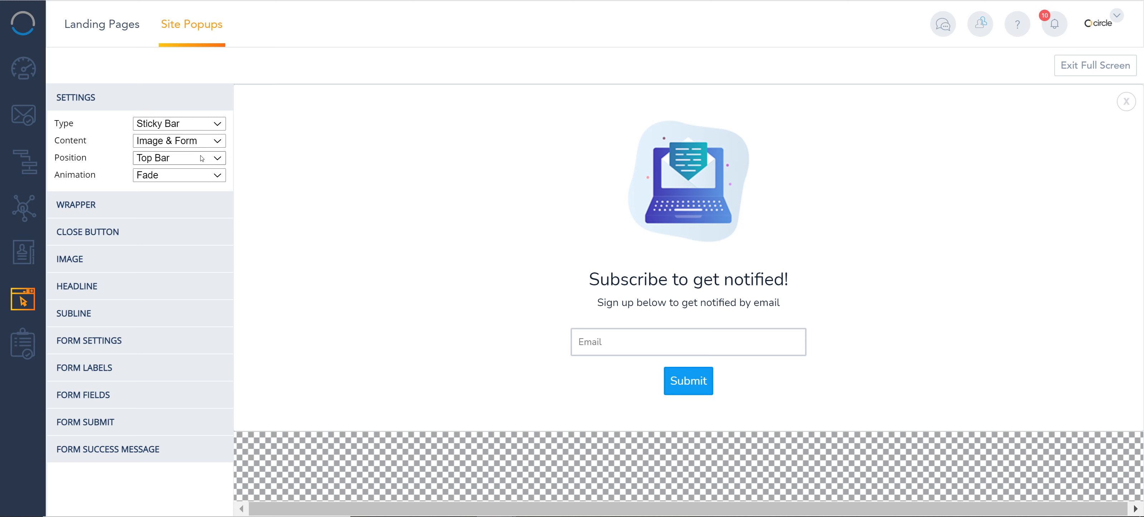
{"action": "left_click", "coordinate": [193, 158]}
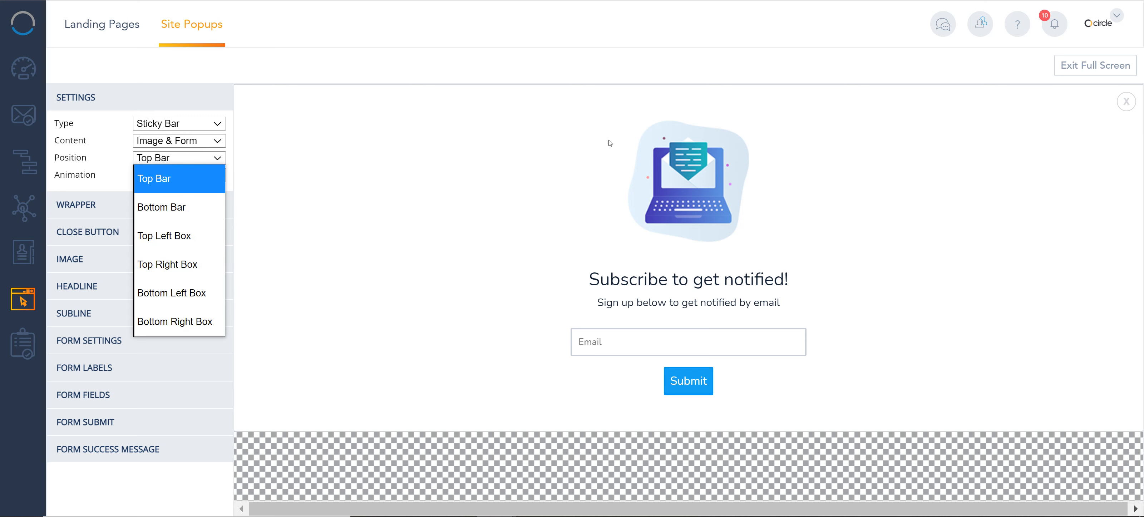
{"action": "left_click", "coordinate": [160, 213]}
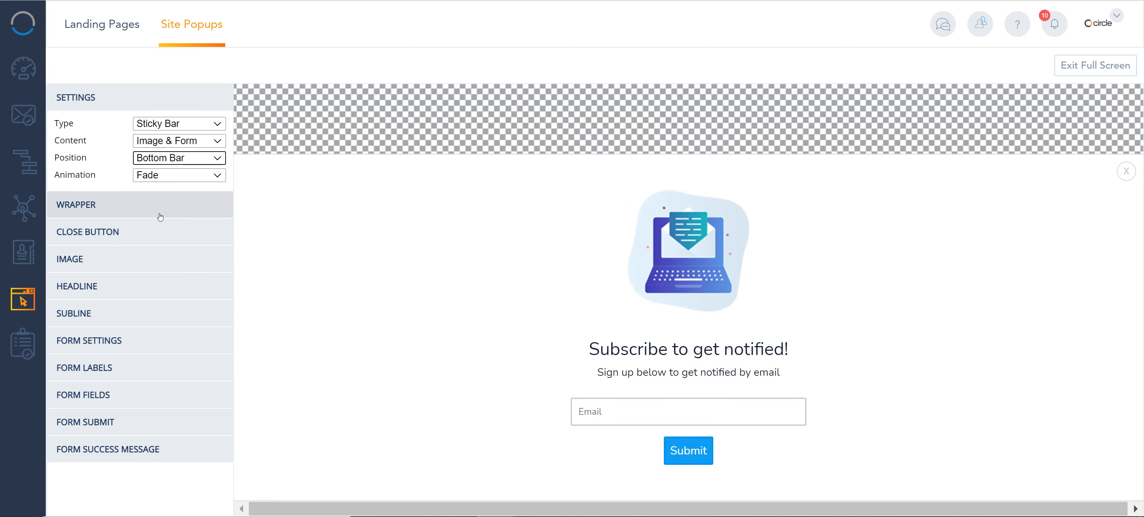
Set the sticky bar's content to Form Only and its position to Bottom Right Box.
{"action": "left_click", "coordinate": [166, 140]}
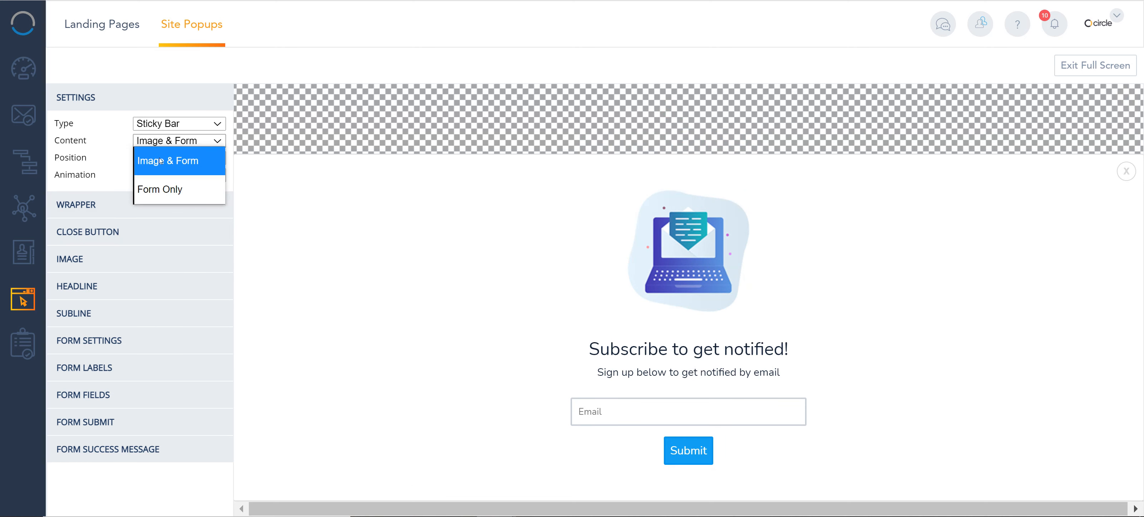
{"action": "left_click", "coordinate": [156, 193]}
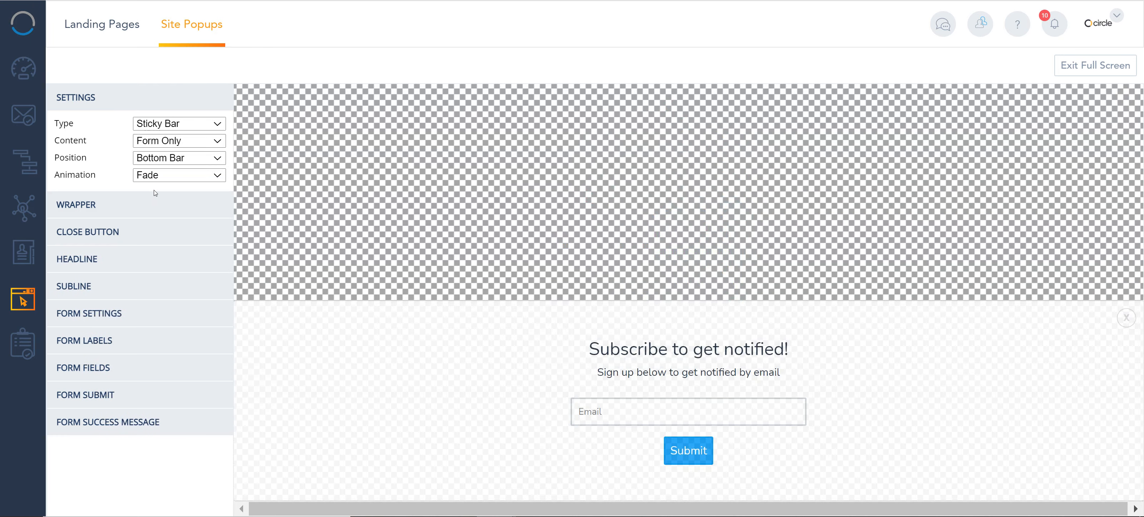
{"action": "left_click", "coordinate": [183, 161]}
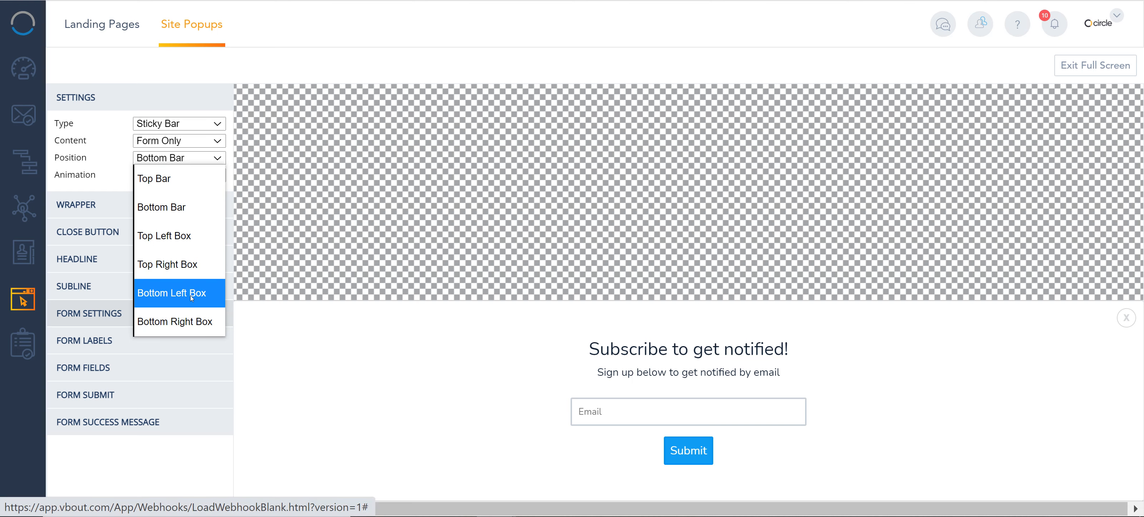
{"action": "left_click", "coordinate": [194, 323]}
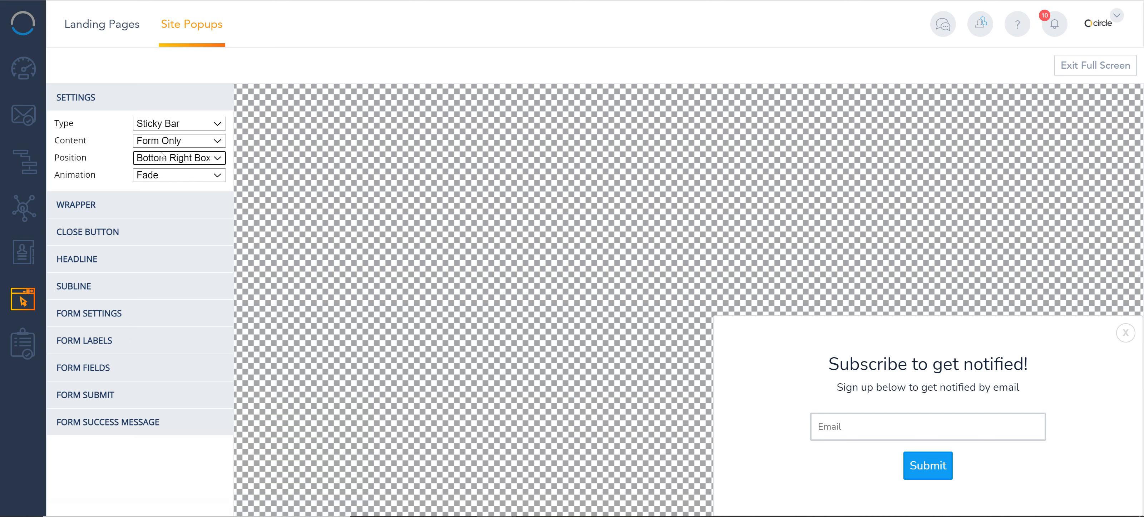
Try the Slide animation for the sticky bar and return it to Fade.
{"action": "left_click", "coordinate": [187, 177]}
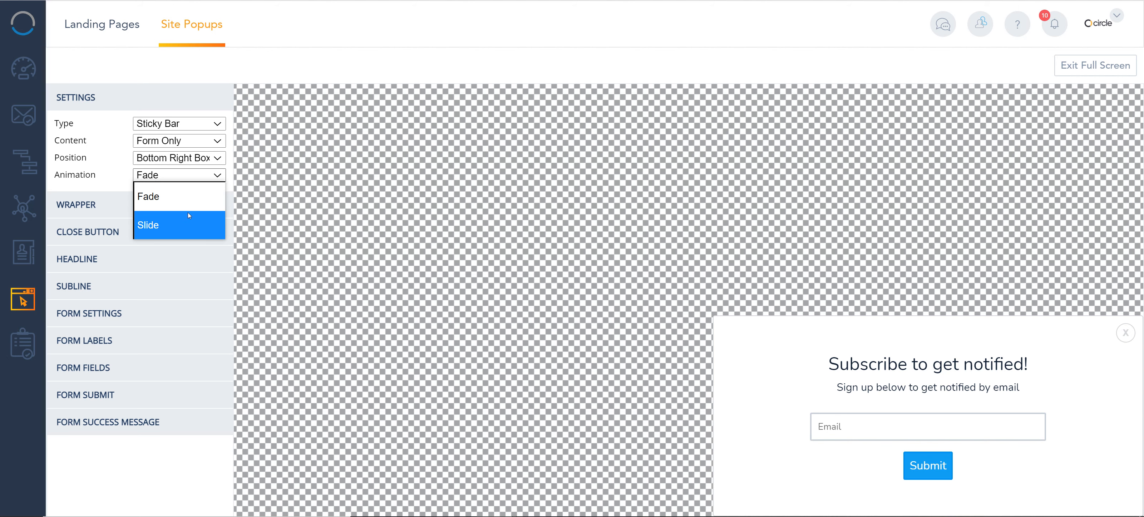
{"action": "left_click", "coordinate": [167, 223]}
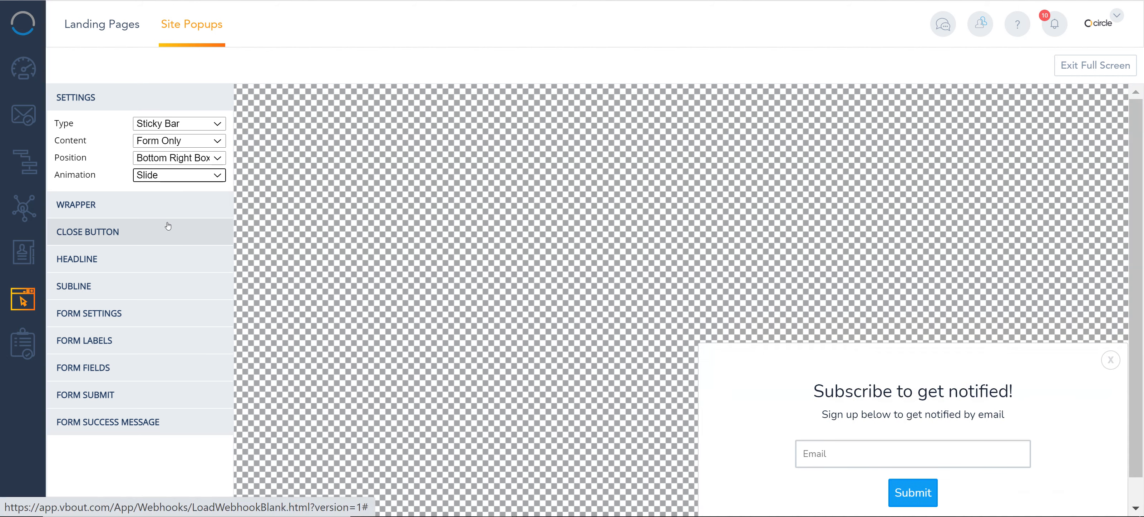
{"action": "left_click", "coordinate": [170, 179]}
{"action": "left_click", "coordinate": [159, 190]}
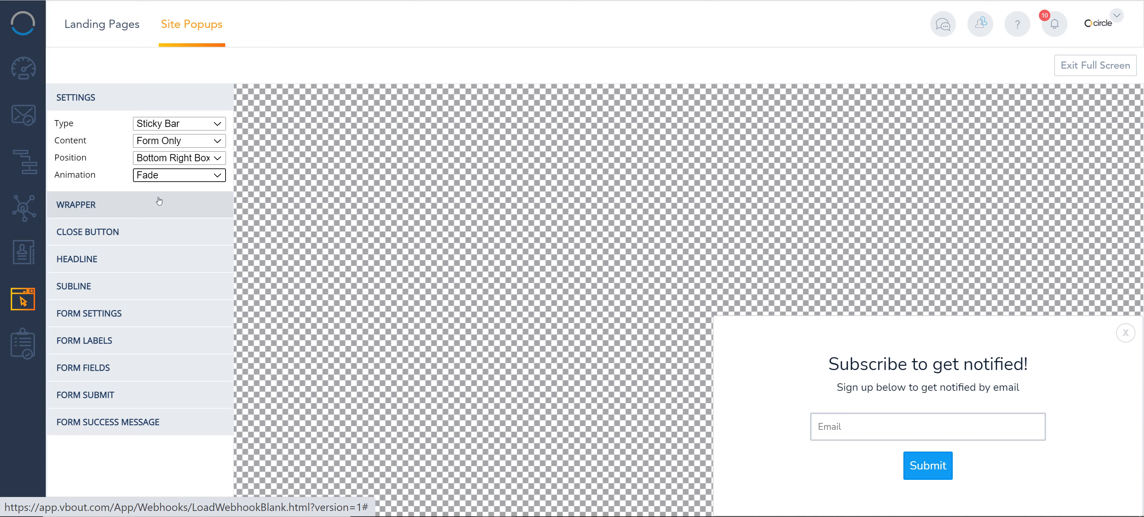
Compare the wrapper's automatic width with its fixed width, keeping the fixed width.
{"action": "left_click", "coordinate": [159, 202]}
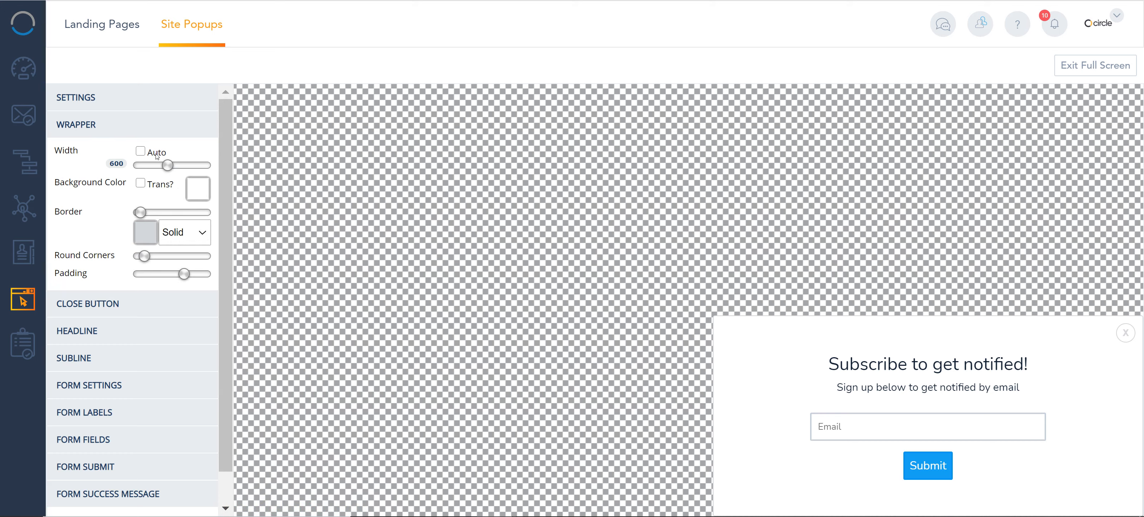
{"action": "left_click", "coordinate": [141, 151]}
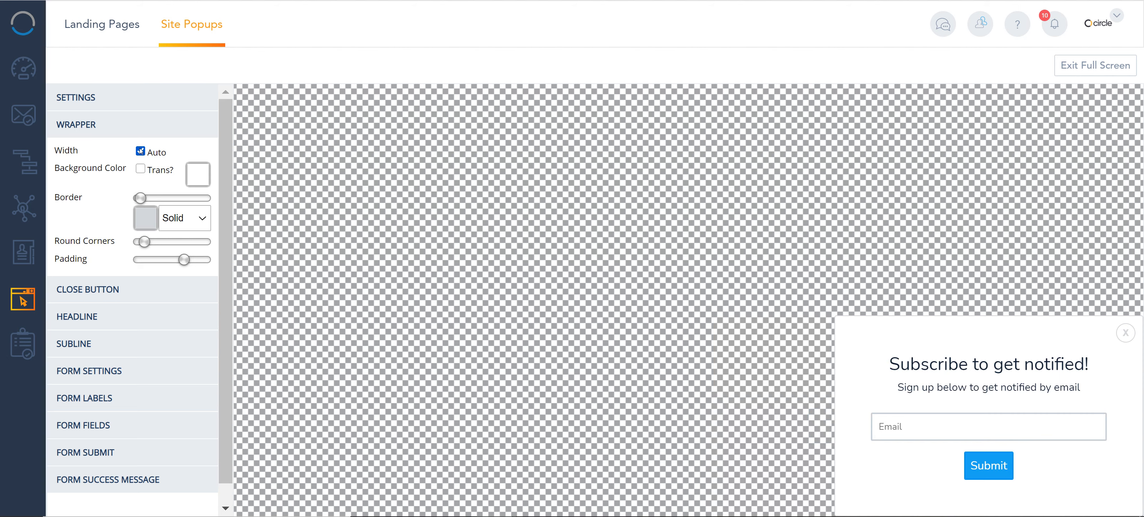
{"action": "left_click", "coordinate": [141, 152]}
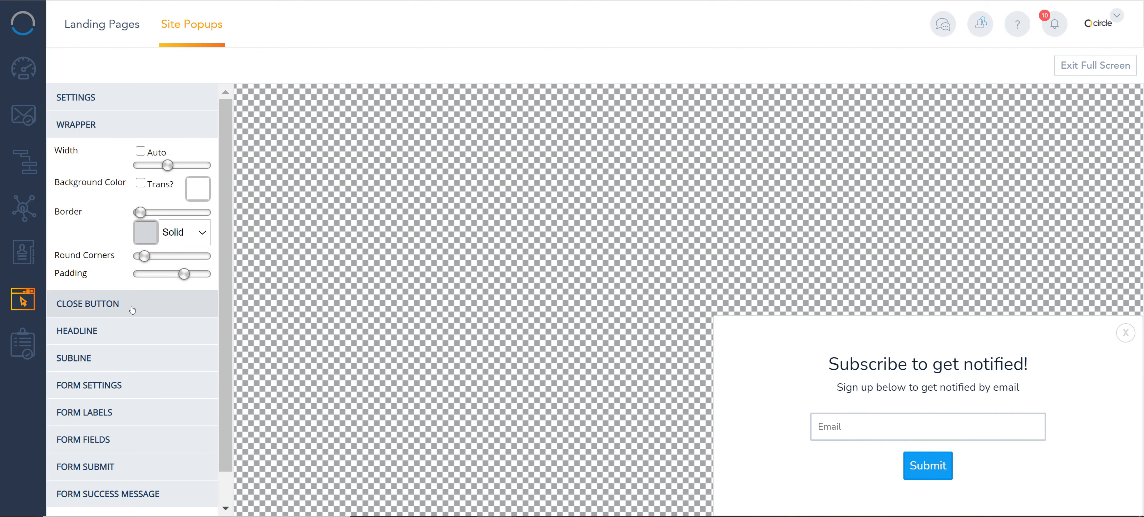
Increase the box size of the close button slightly.
{"action": "left_click", "coordinate": [133, 310]}
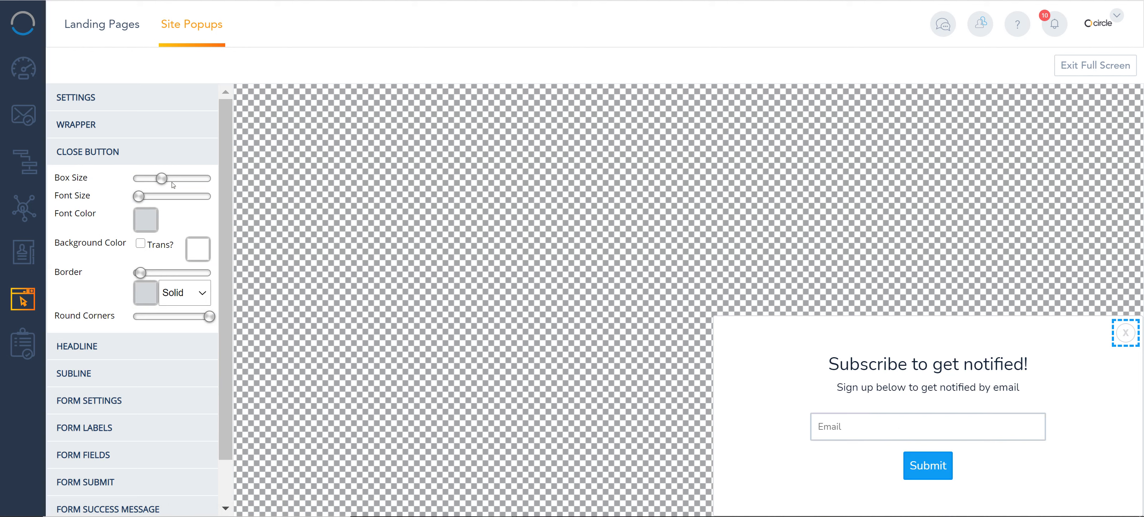
{"action": "mouse_move", "coordinate": [168, 179]}
{"action": "left_mouse_down"}
{"action": "mouse_move", "coordinate": [205, 179]}
{"action": "mouse_move", "coordinate": [181, 180]}
{"action": "left_mouse_up"}
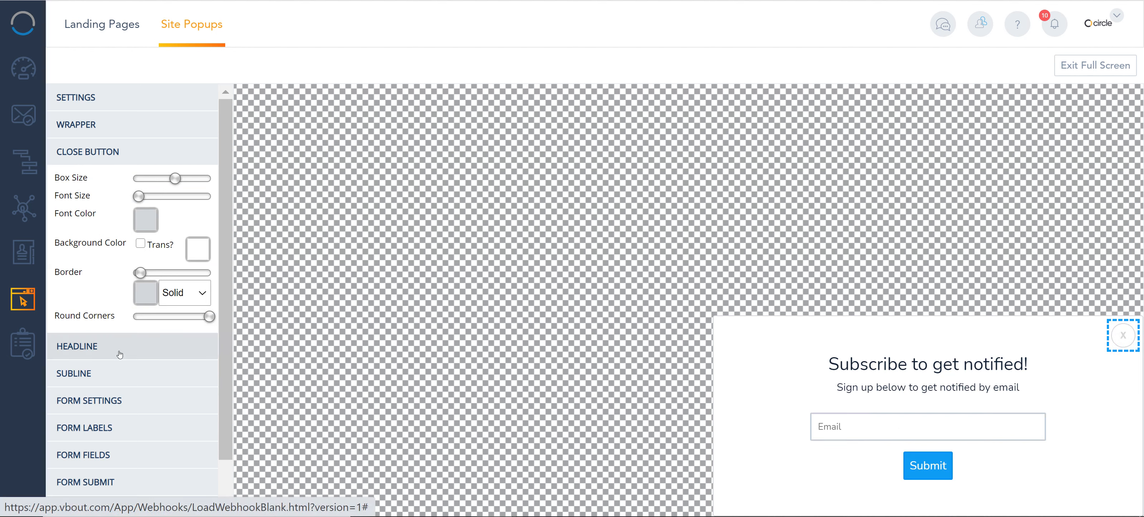
Preview the form with the headline hidden and show the headline again.
{"action": "left_click", "coordinate": [124, 346]}
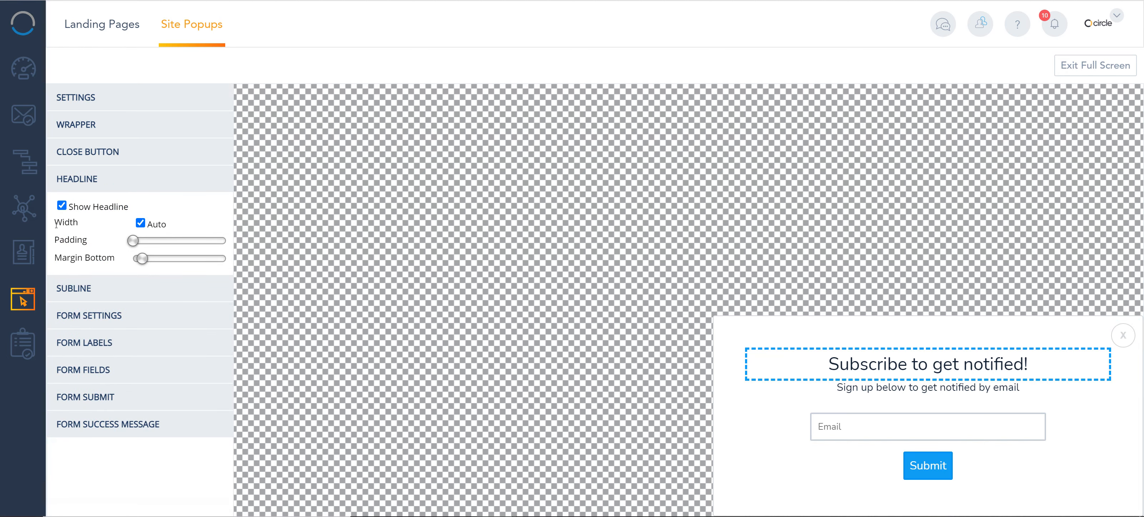
{"action": "left_click", "coordinate": [61, 205]}
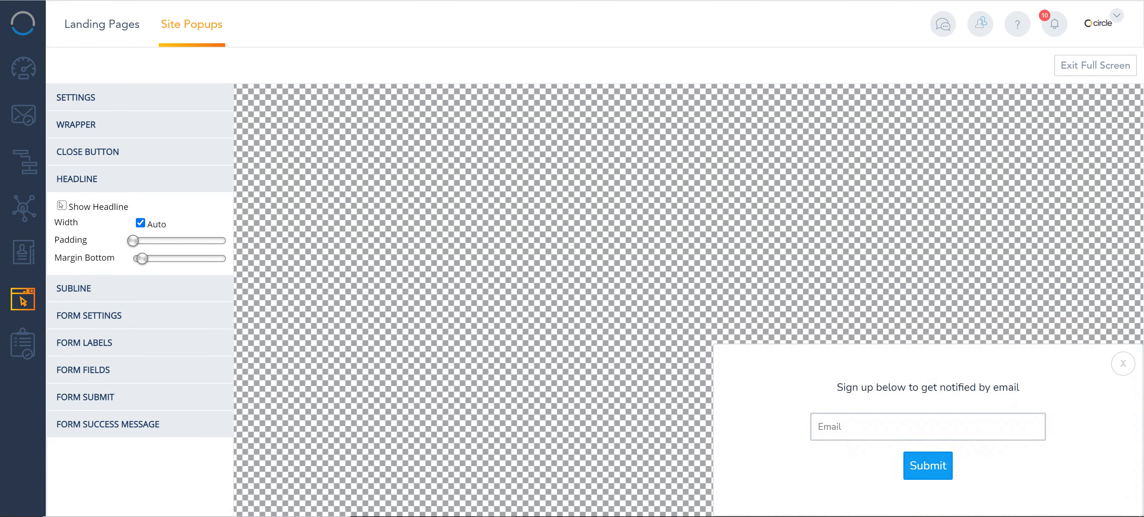
{"action": "left_click", "coordinate": [62, 205]}
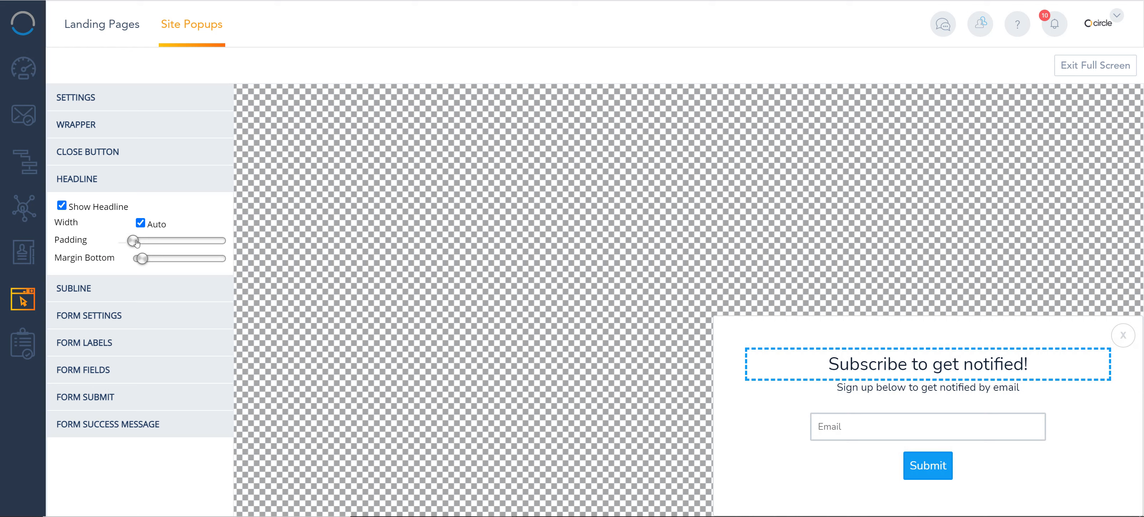
{"action": "mouse_move", "coordinate": [140, 260]}
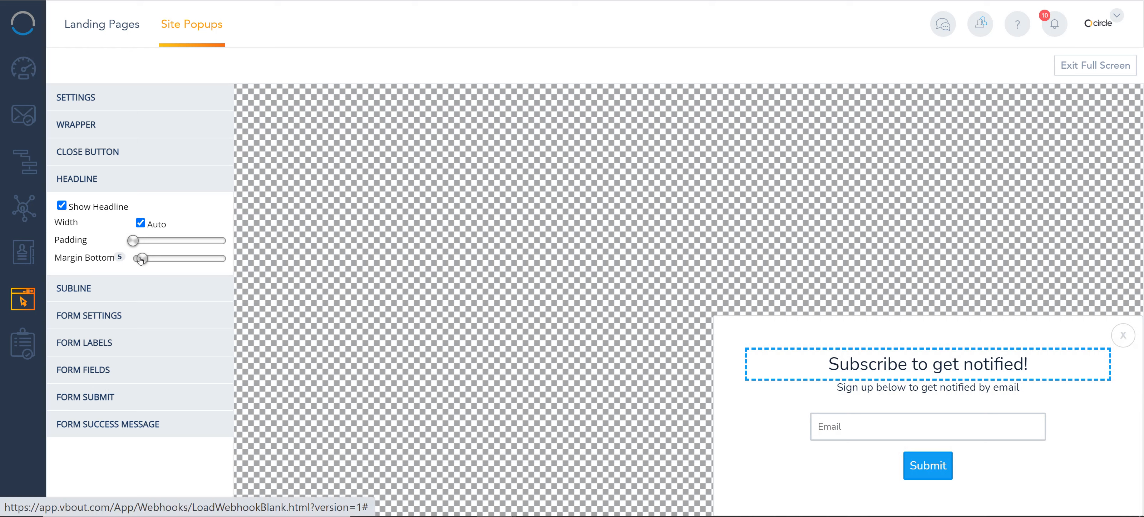
Replace the headline text with "Join our newsletter".
{"action": "left_click", "coordinate": [1008, 367]}
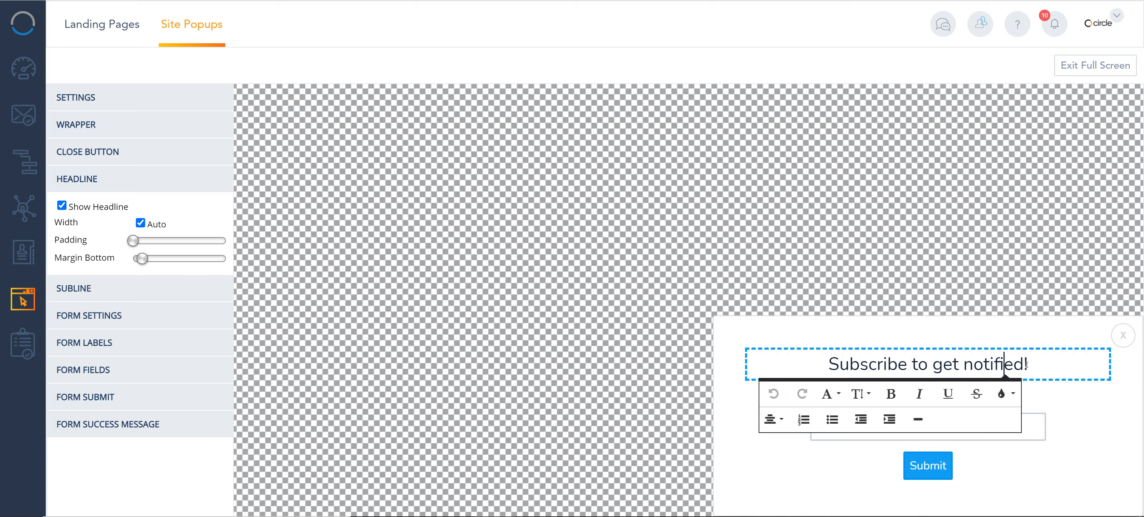
{"action": "left_click_drag", "start_coordinate": [1005, 362], "coordinate": [785, 360]}
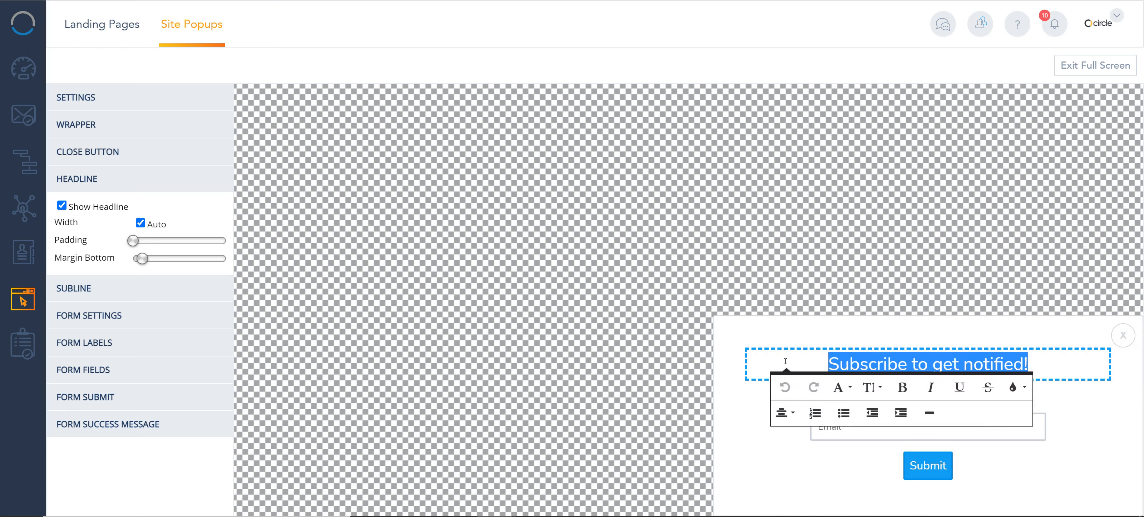
{"action": "key", "text": "BackSpace"}
{"action": "type", "text": "Join our "}
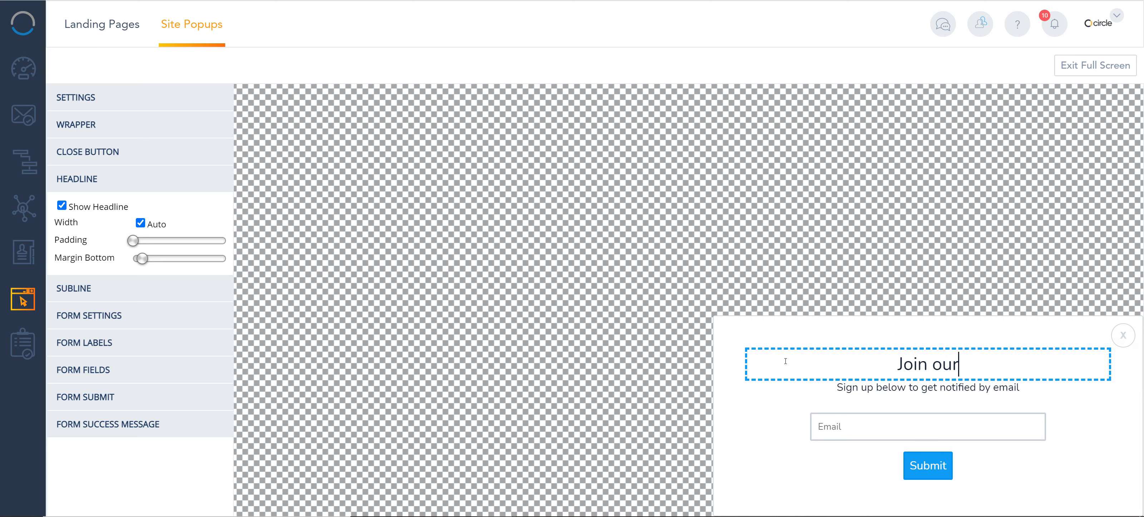
{"action": "type", "text": "newsl"}
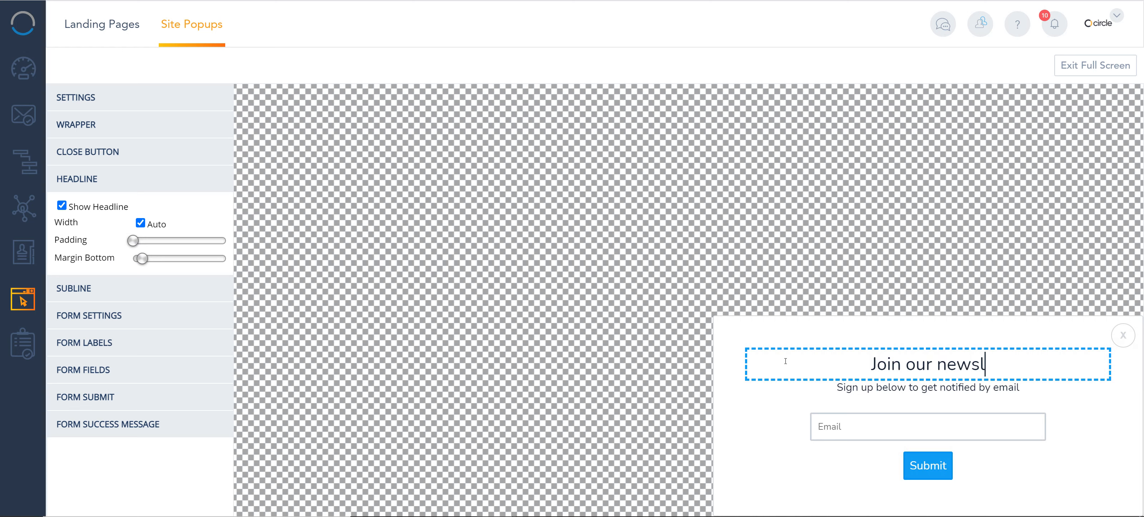
{"action": "type", "text": "etter"}
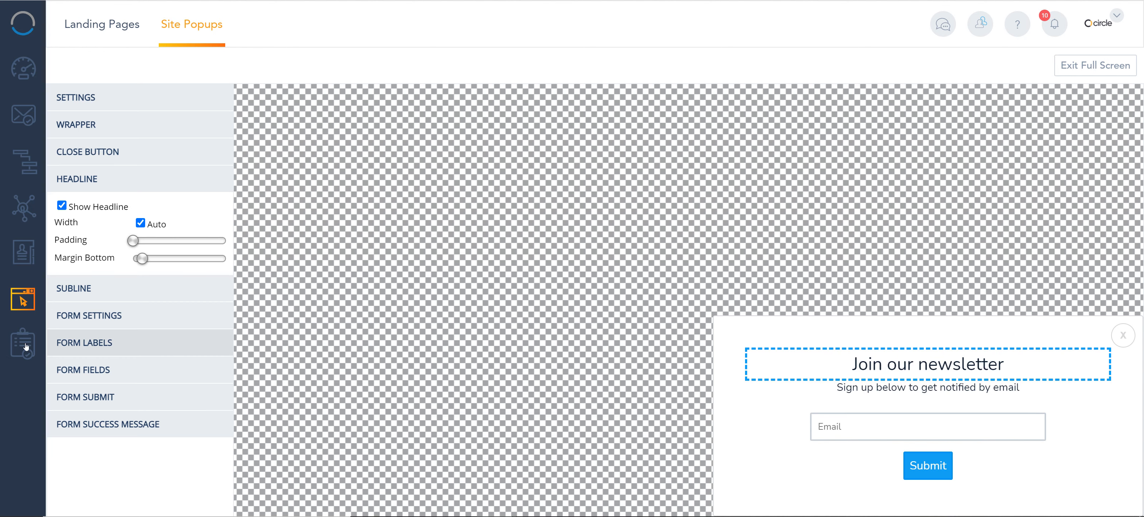
Preview the form with the subline hidden and show the subline again.
{"action": "left_click", "coordinate": [49, 291]}
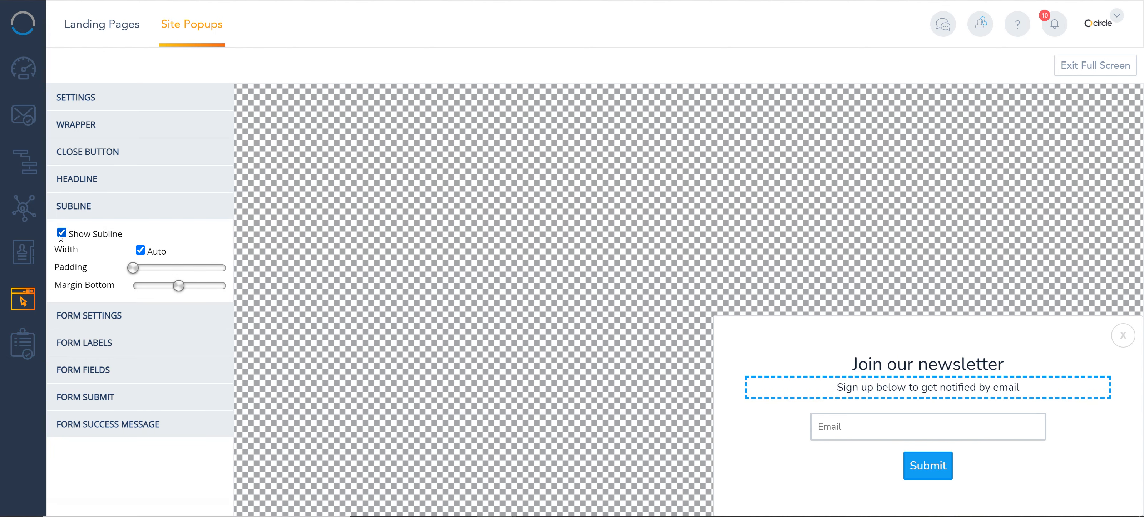
{"action": "left_click", "coordinate": [62, 233]}
{"action": "left_click", "coordinate": [62, 232]}
Add the Name and Phone Number fields to the form, trying Your Message but leaving it out.
{"action": "left_click", "coordinate": [72, 317]}
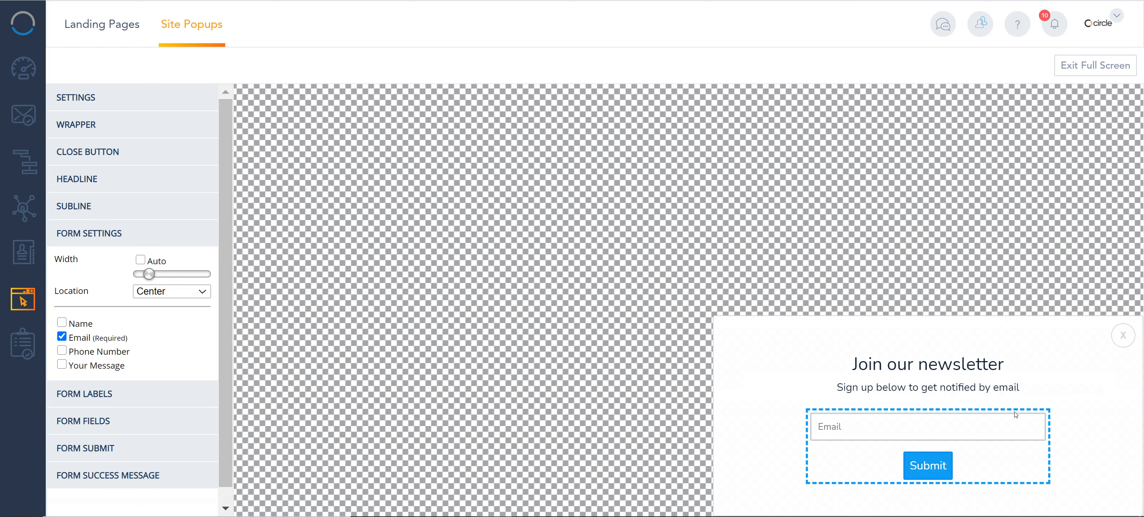
{"action": "left_click", "coordinate": [62, 321]}
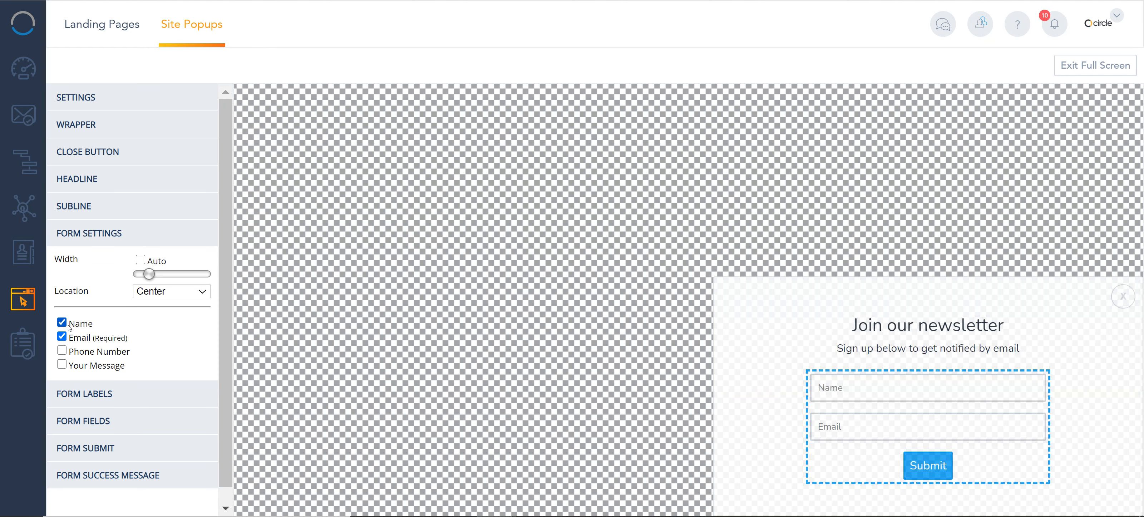
{"action": "left_click", "coordinate": [62, 351]}
{"action": "left_click", "coordinate": [62, 364]}
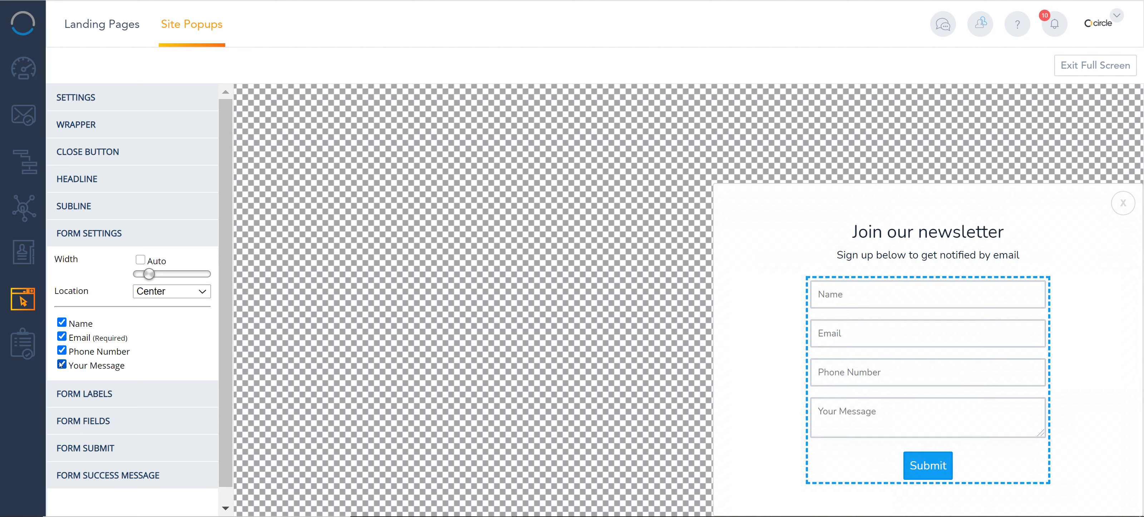
{"action": "left_click", "coordinate": [62, 364]}
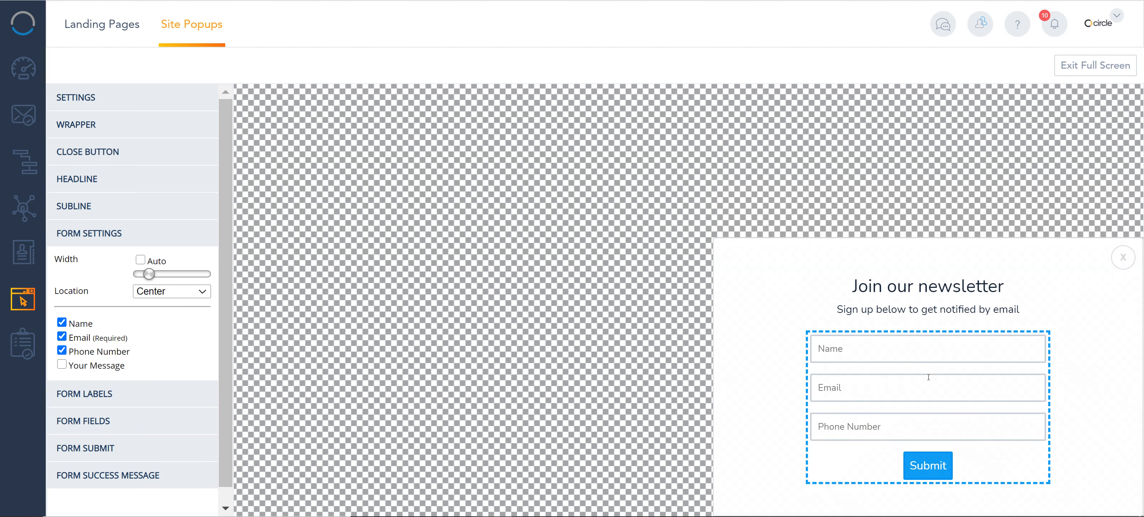
Look over the form label settings and change the submit button's label to "Send me doc".
{"action": "left_click", "coordinate": [116, 397]}
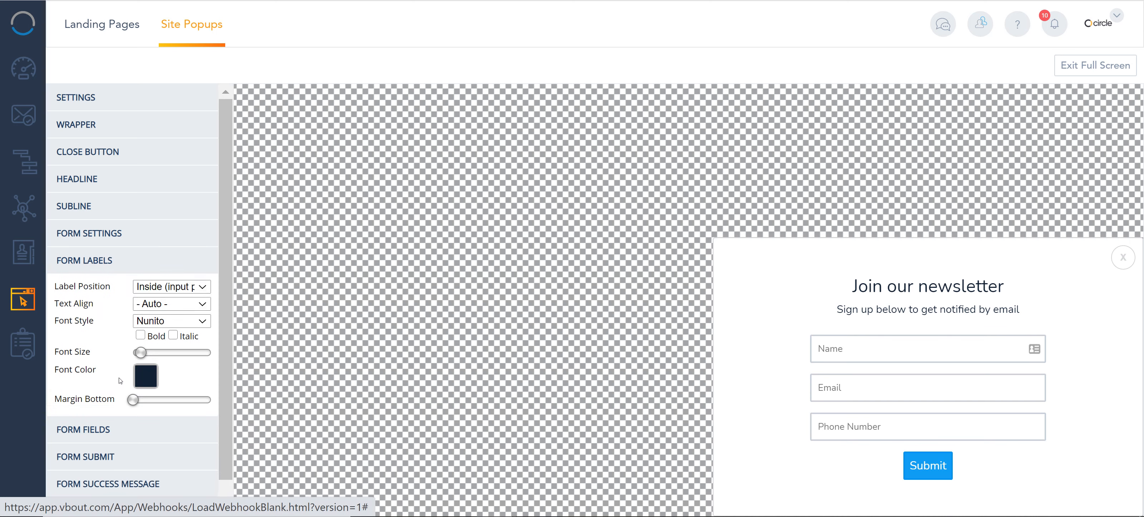
{"action": "scroll", "coordinate": [116, 437], "scroll_direction": "down", "scroll_amount": 1}
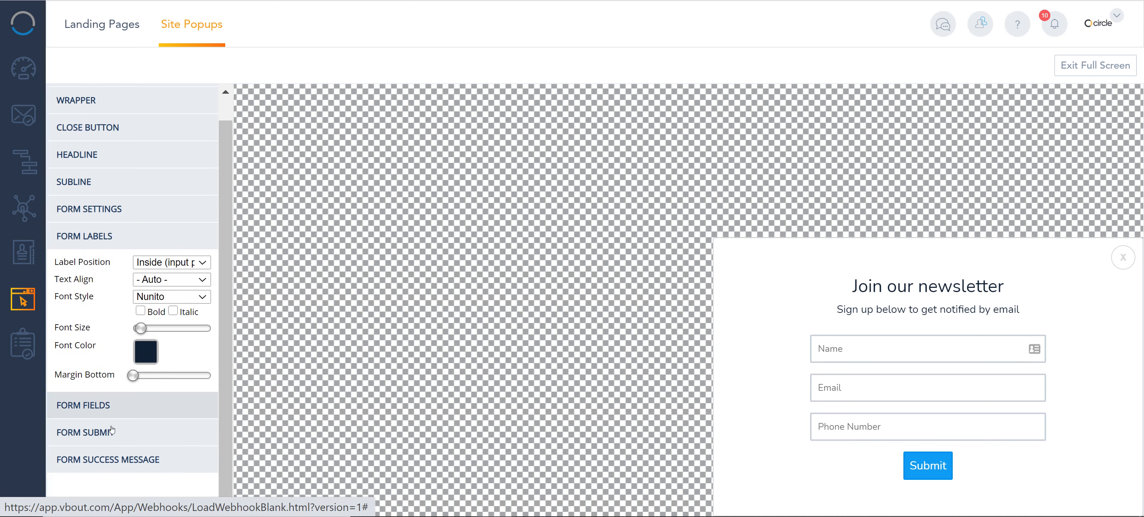
{"action": "left_click", "coordinate": [117, 443]}
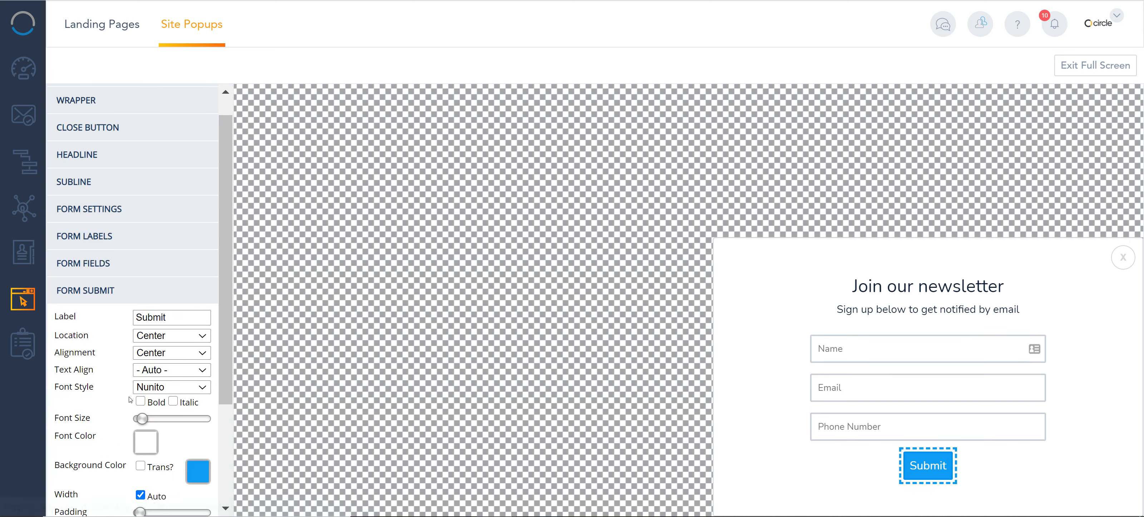
{"action": "scroll", "coordinate": [130, 400], "scroll_direction": "down", "scroll_amount": 3}
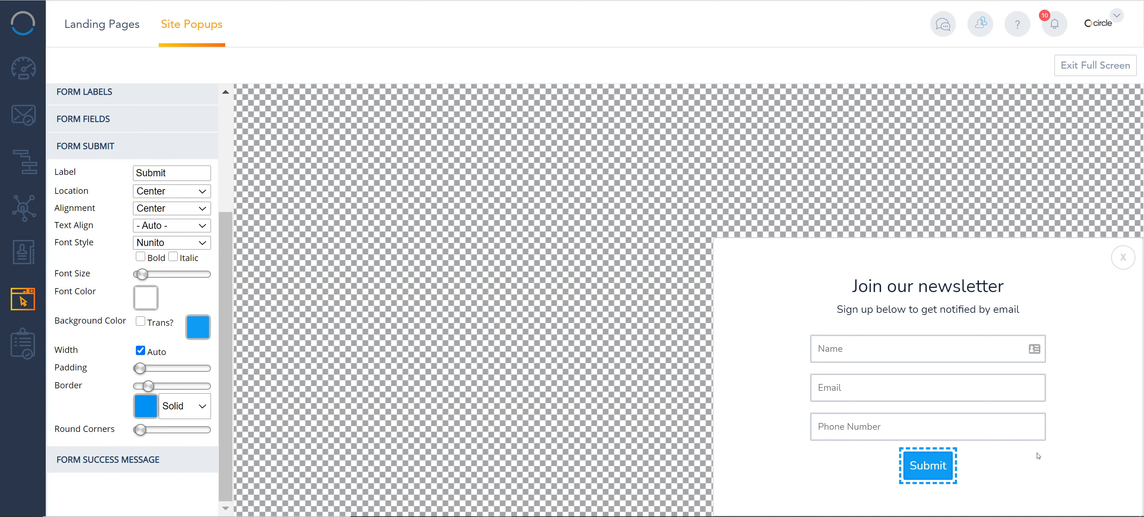
{"action": "left_click_drag", "start_coordinate": [175, 173], "coordinate": [130, 169]}
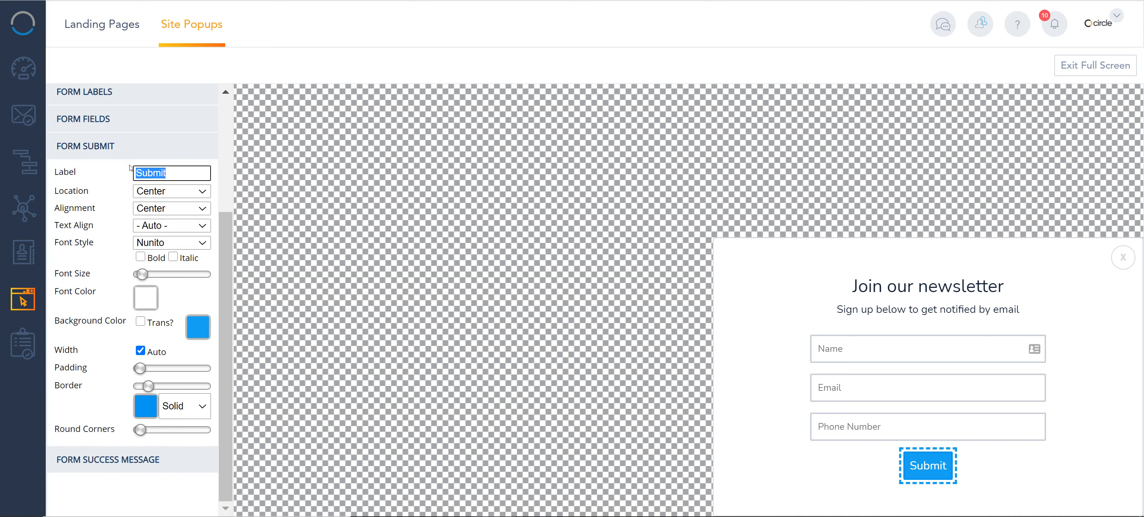
{"action": "type", "text": "Send me doc"}
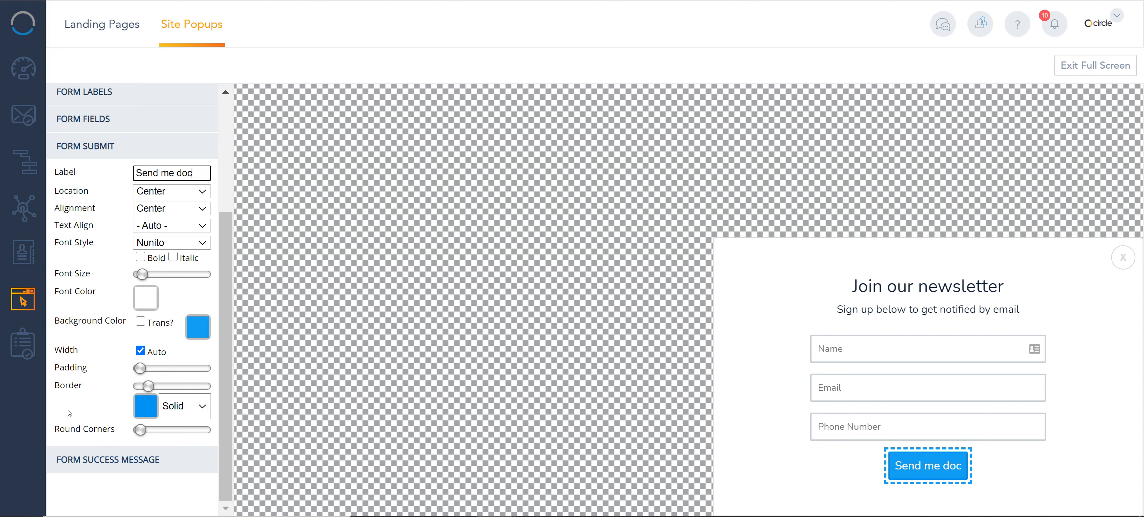
Open the form success message for editing and return from full screen to the regular Design page.
{"action": "left_click", "coordinate": [95, 472]}
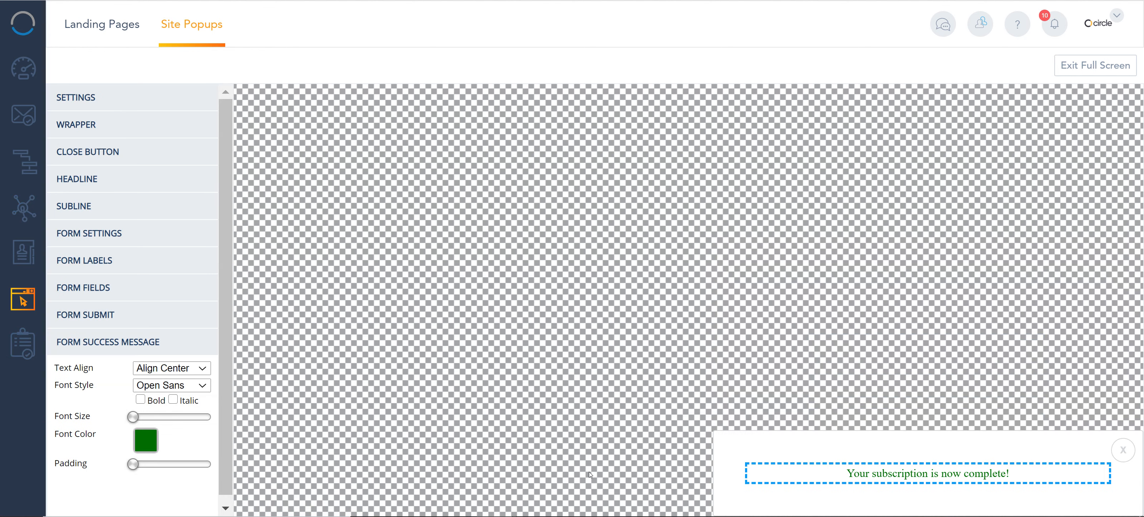
{"action": "left_click", "coordinate": [938, 474]}
{"action": "left_click", "coordinate": [1105, 67]}
{"action": "scroll", "coordinate": [719, 381], "scroll_direction": "down", "scroll_amount": 1}
{"action": "scroll", "coordinate": [719, 381], "scroll_direction": "down", "scroll_amount": 3}
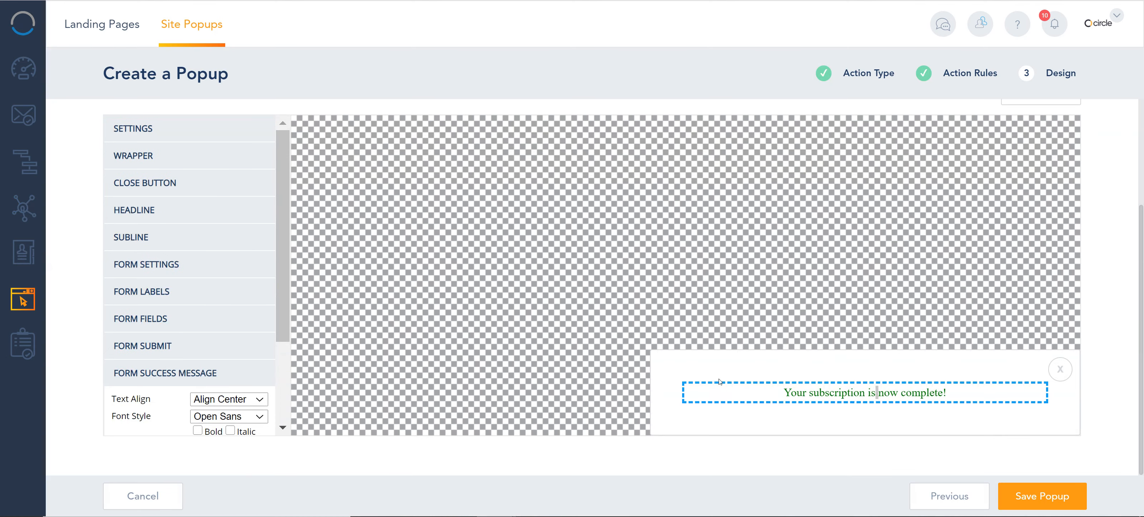
{"action": "scroll", "coordinate": [719, 381], "scroll_direction": "up", "scroll_amount": 3}
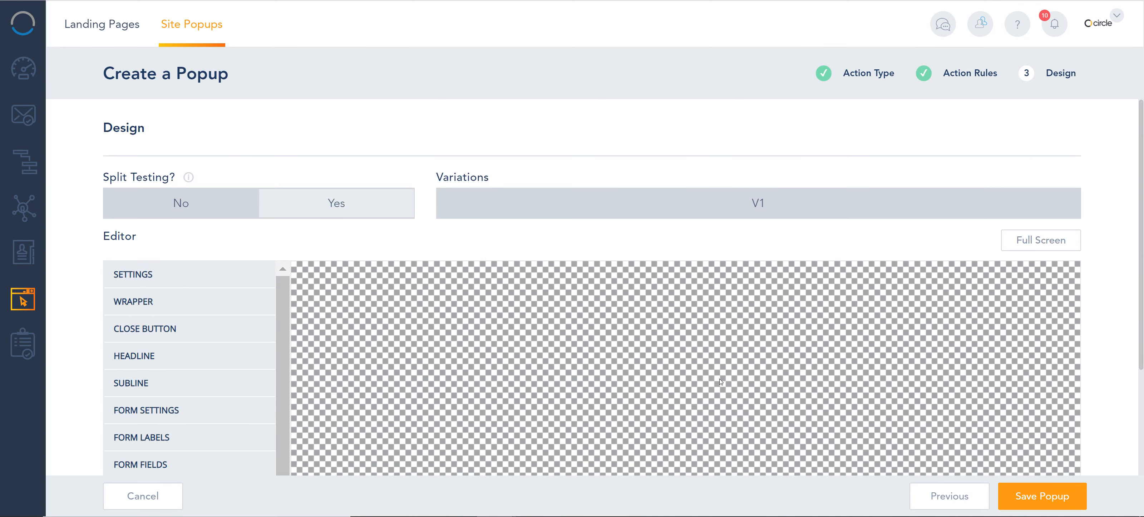
Return to the Action Type stage and set the popup to trigger On Page Entry.
{"action": "left_click", "coordinate": [863, 73]}
{"action": "left_click", "coordinate": [217, 286]}
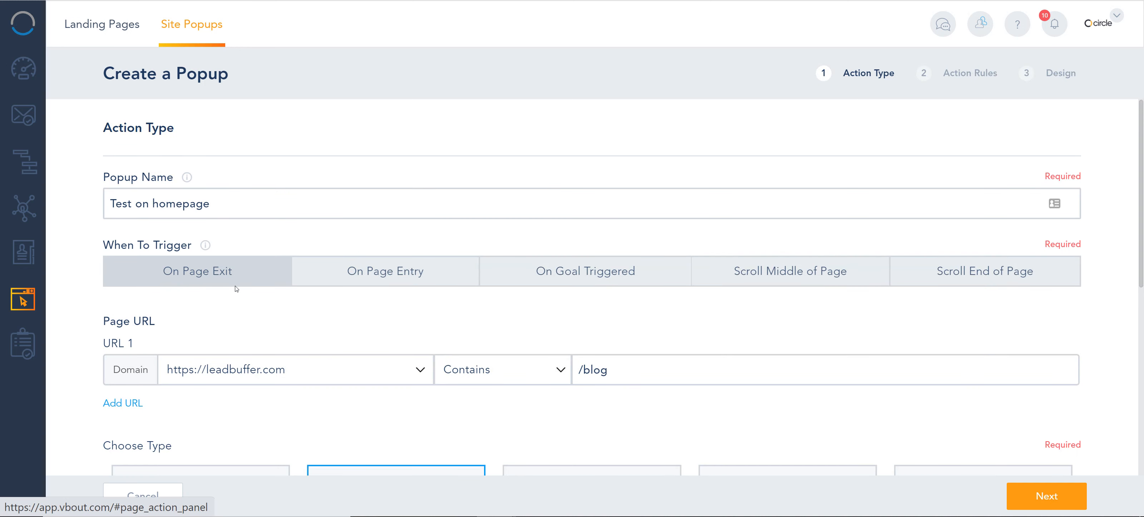
{"action": "left_click", "coordinate": [378, 274]}
Change the popup type to HTML Message and proceed through the action rules to the Design stage.
{"action": "scroll", "coordinate": [269, 330], "scroll_direction": "down", "scroll_amount": 6}
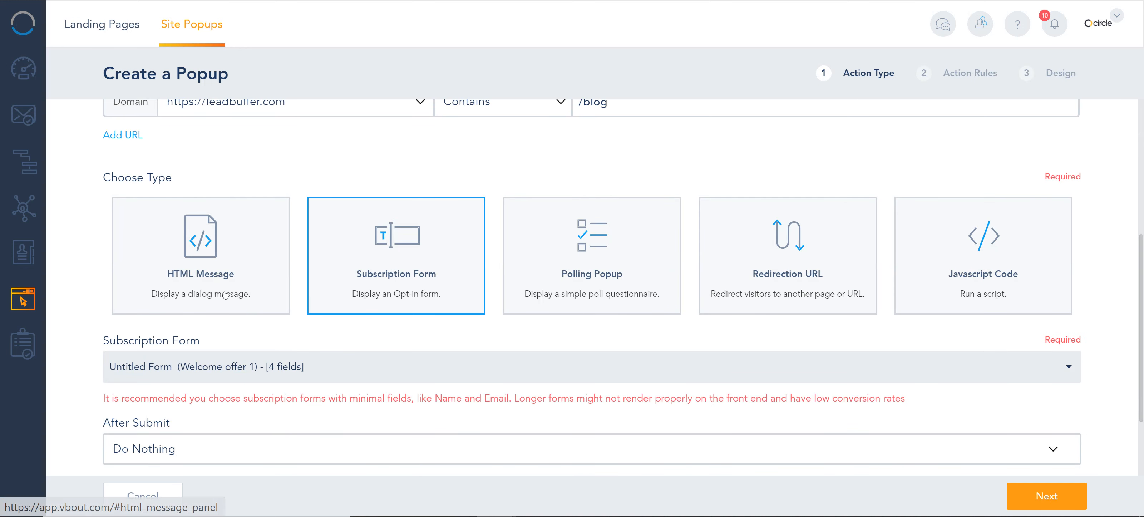
{"action": "left_click", "coordinate": [230, 259]}
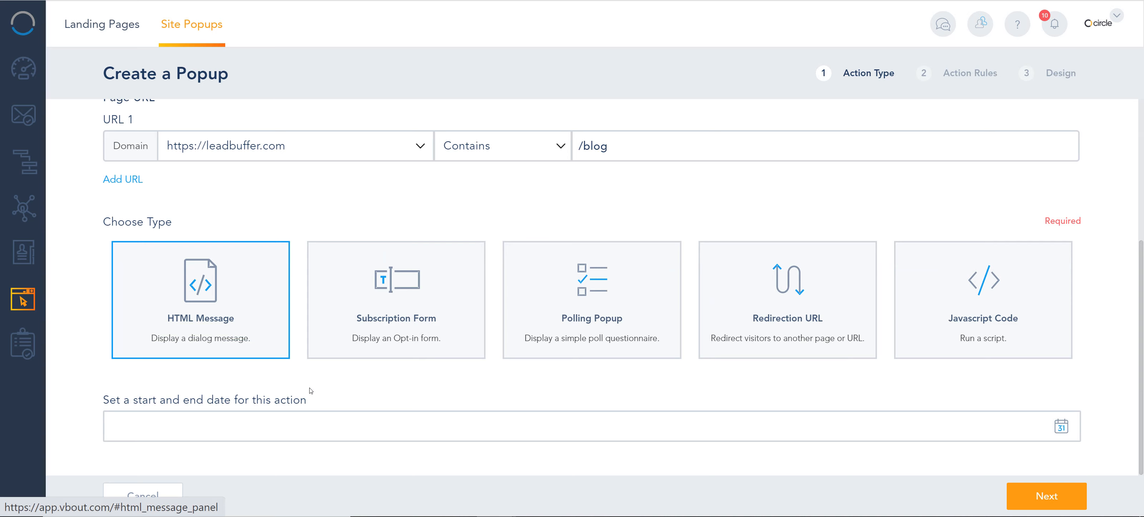
{"action": "left_click", "coordinate": [1059, 498]}
{"action": "left_click", "coordinate": [1059, 498]}
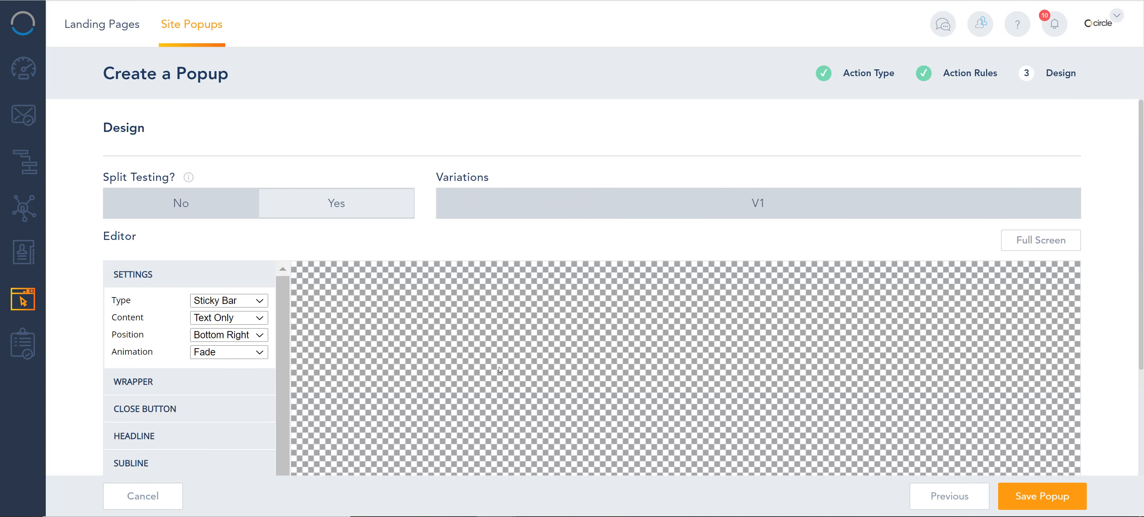
Look over the label, destination URL and styling settings of the popup's first call-to-action button.
{"action": "scroll", "coordinate": [178, 351], "scroll_direction": "down", "scroll_amount": 3}
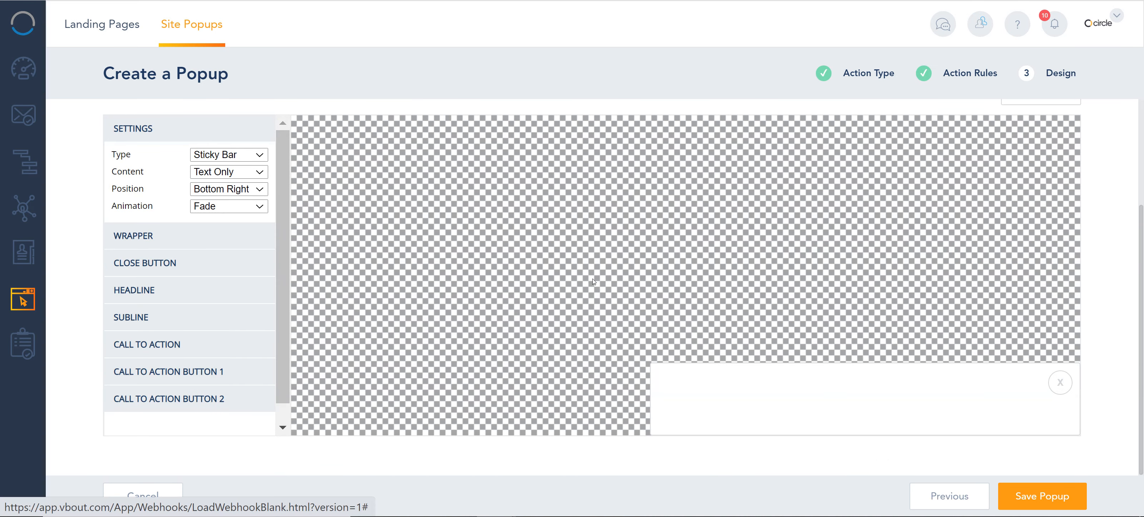
{"action": "left_click", "coordinate": [140, 372]}
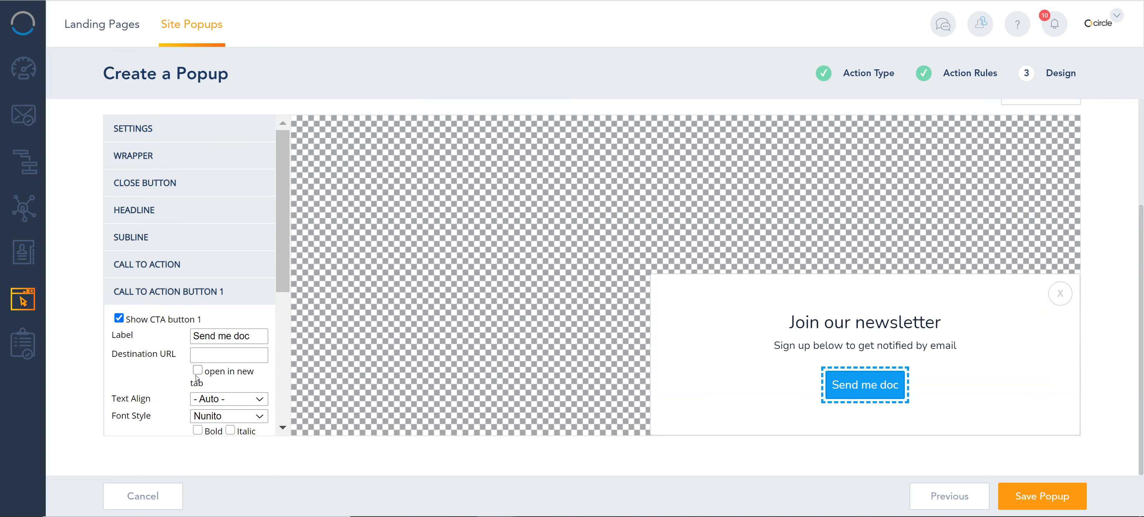
{"action": "scroll", "coordinate": [189, 377], "scroll_direction": "down", "scroll_amount": 5}
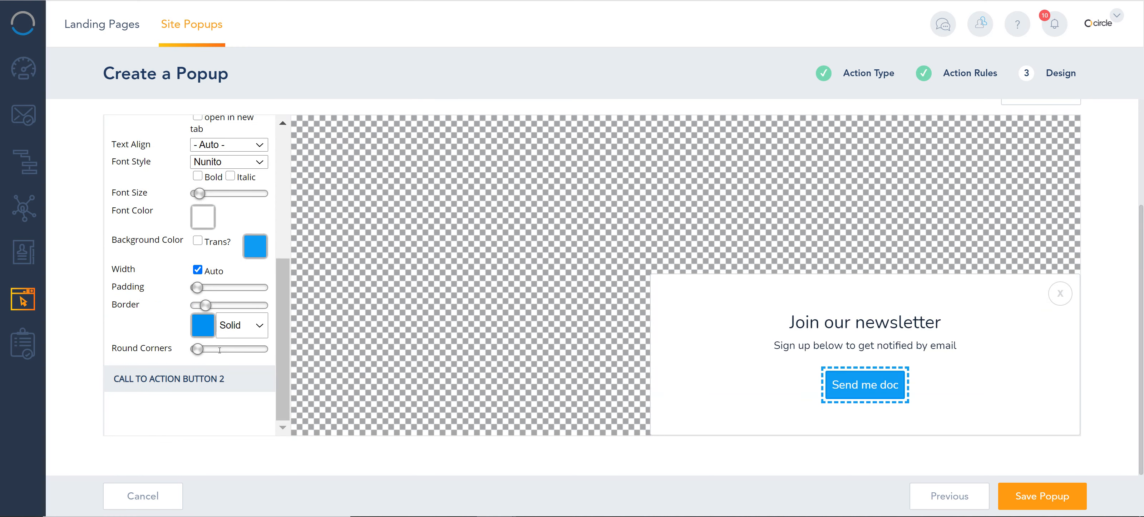
Show the second call-to-action button in the popup and open the general call-to-action width, location and alignment settings.
{"action": "left_click", "coordinate": [188, 381]}
{"action": "scroll", "coordinate": [133, 258], "scroll_direction": "up", "scroll_amount": 4}
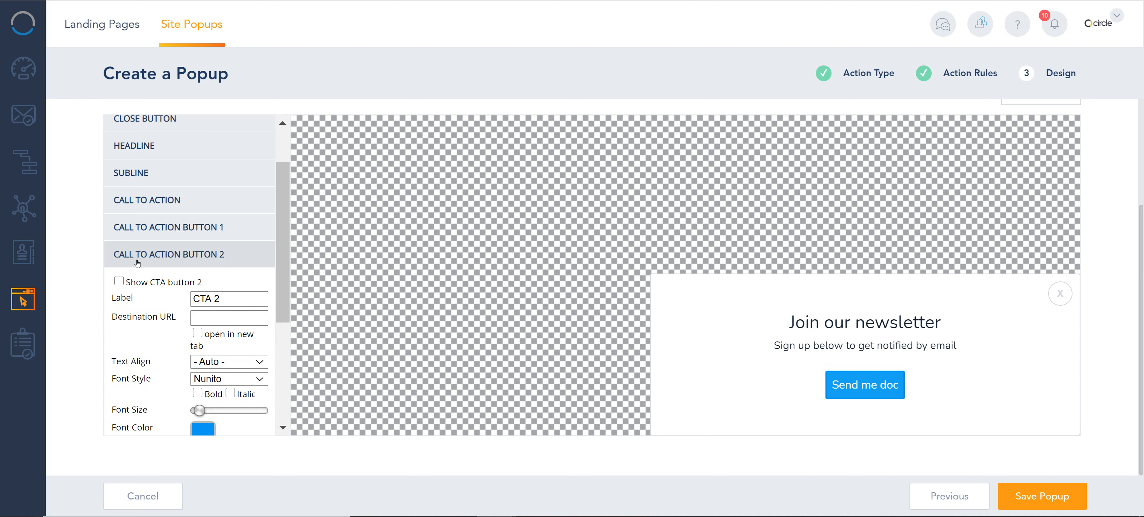
{"action": "left_click", "coordinate": [119, 281]}
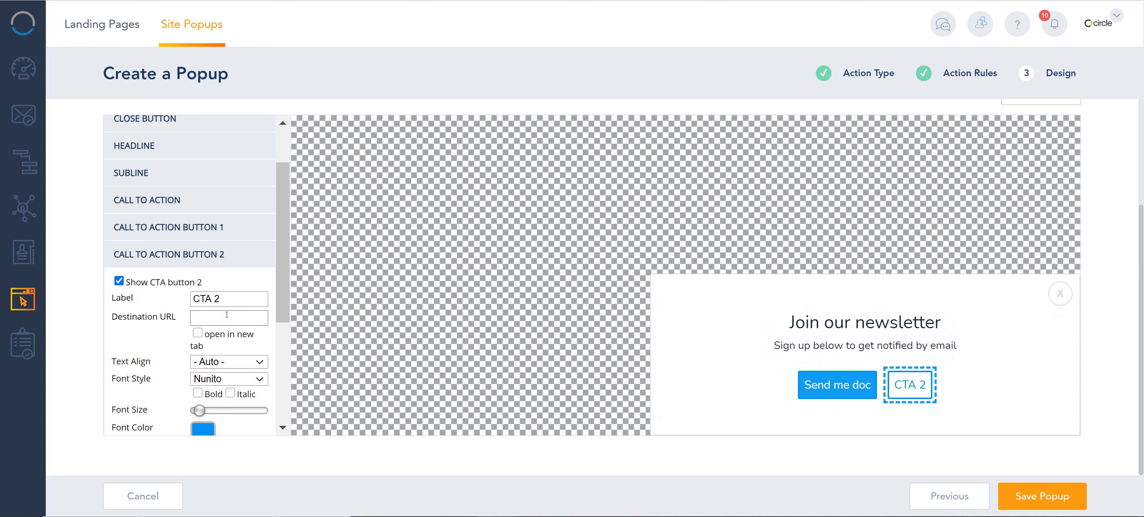
{"action": "left_click", "coordinate": [164, 203]}
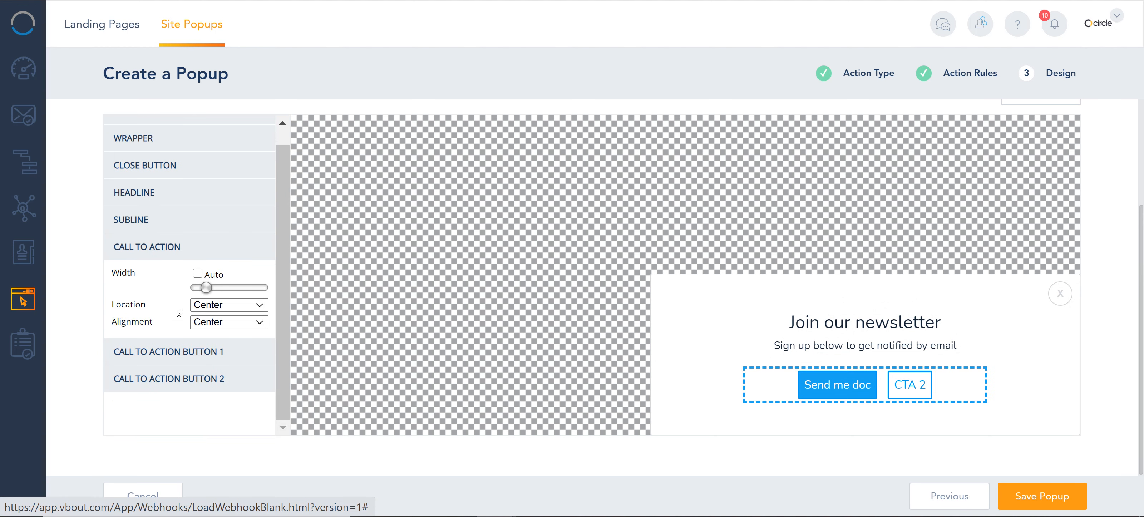
{"action": "scroll", "coordinate": [156, 289], "scroll_direction": "up", "scroll_amount": 1}
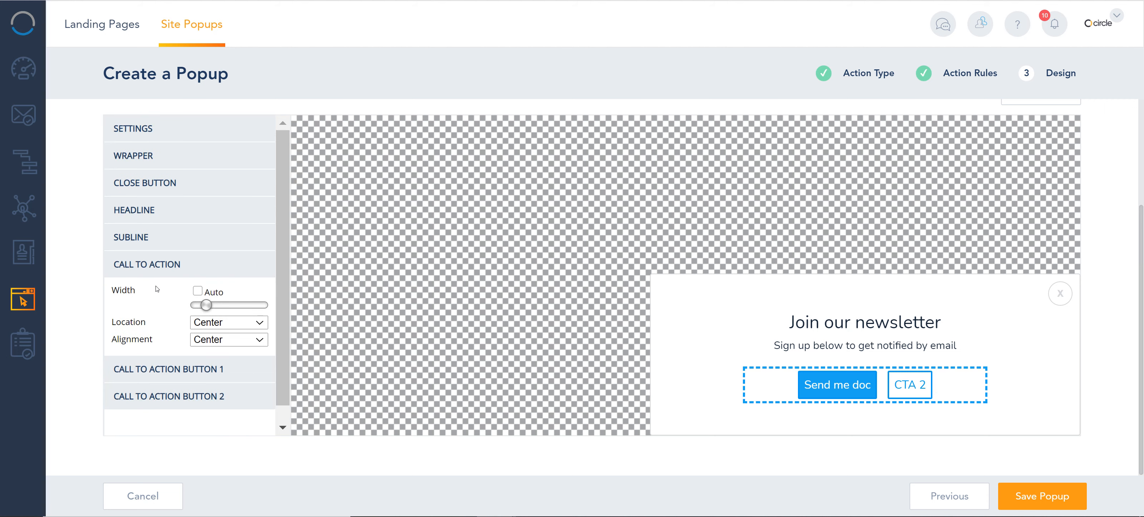